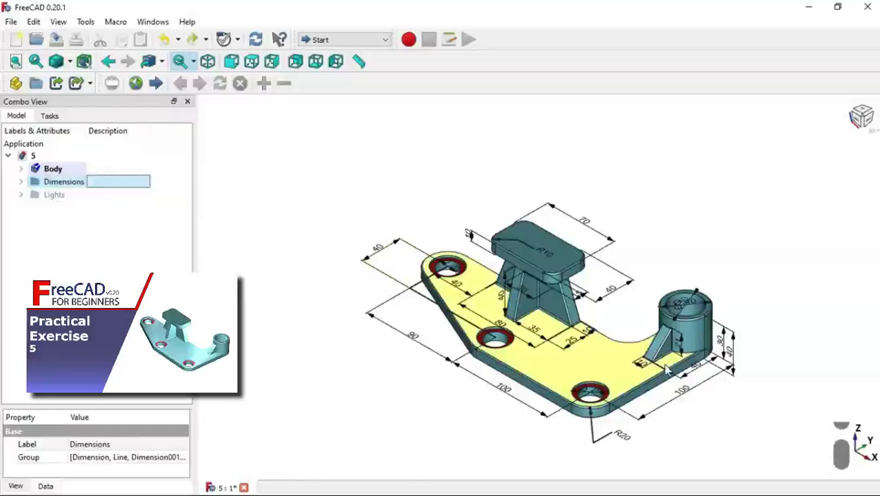
Zoom and orbit the view around the finished exercise model.
{"action": "scroll", "coordinate": [672, 366], "scroll_direction": "up", "scroll_amount": 3}
{"action": "middle_click_drag", "start_coordinate": [793, 320], "coordinate": [793, 357]}
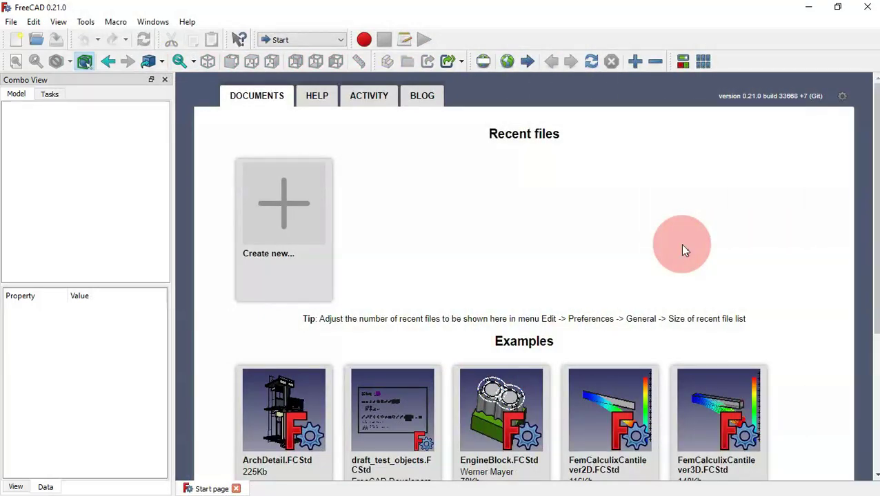
Load Model_22.FCStd from the Models folder through the Open dialog.
{"action": "left_click", "coordinate": [31, 43]}
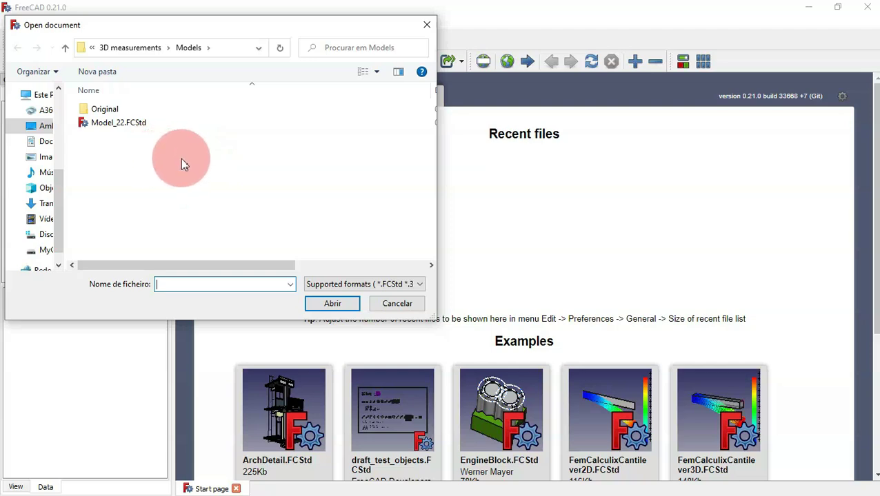
{"action": "left_click", "coordinate": [128, 124]}
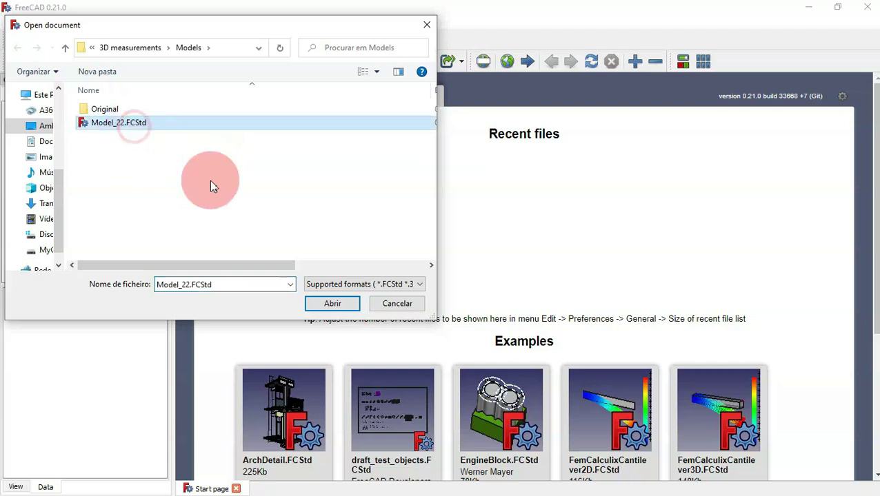
{"action": "left_click", "coordinate": [329, 304]}
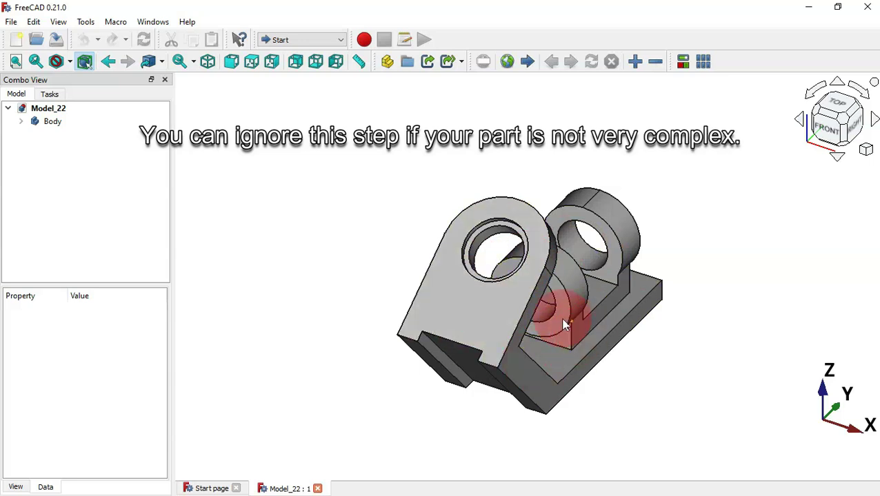
In the Part workbench, make a simple copy of Body, creating Body001.
{"action": "left_click", "coordinate": [315, 40]}
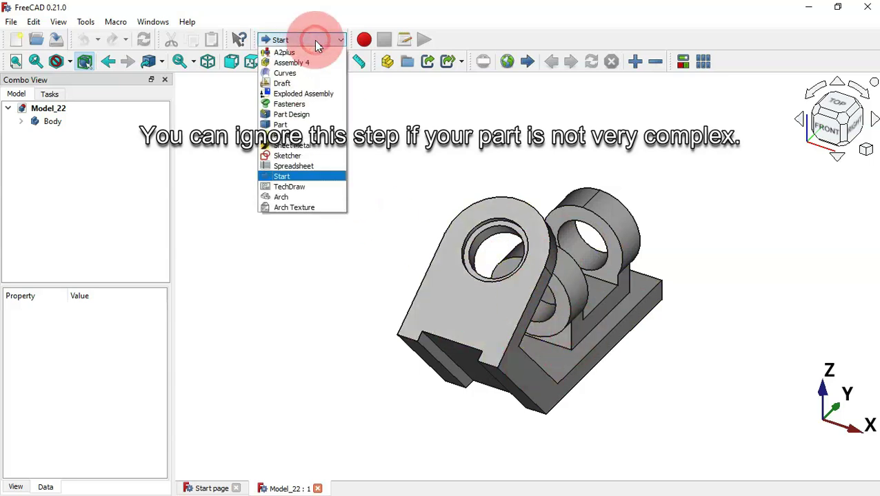
{"action": "left_click", "coordinate": [307, 125]}
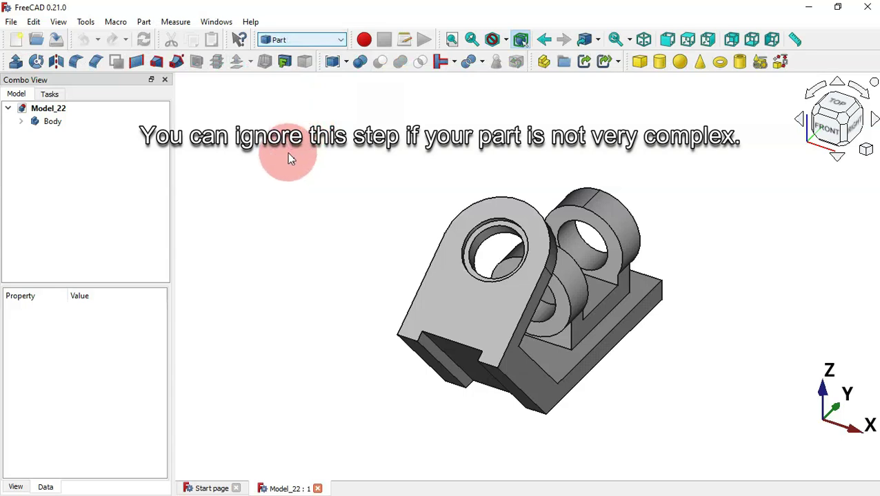
{"action": "left_click", "coordinate": [60, 127]}
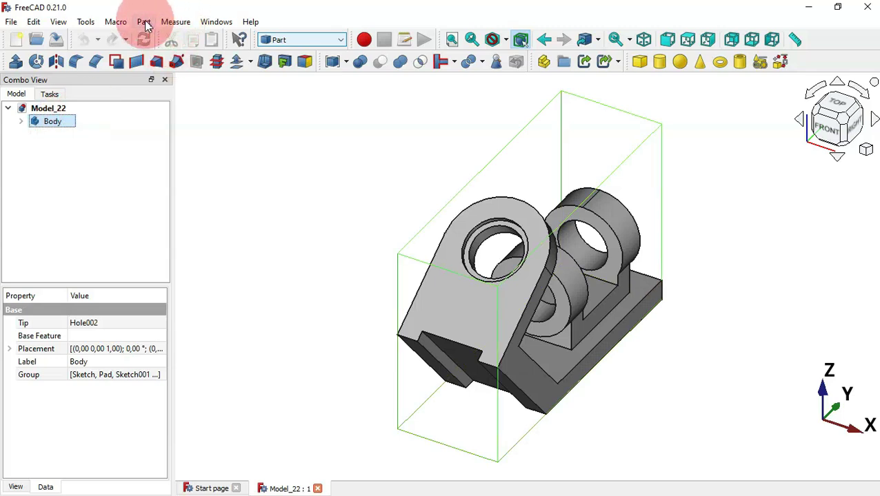
{"action": "left_click", "coordinate": [145, 23]}
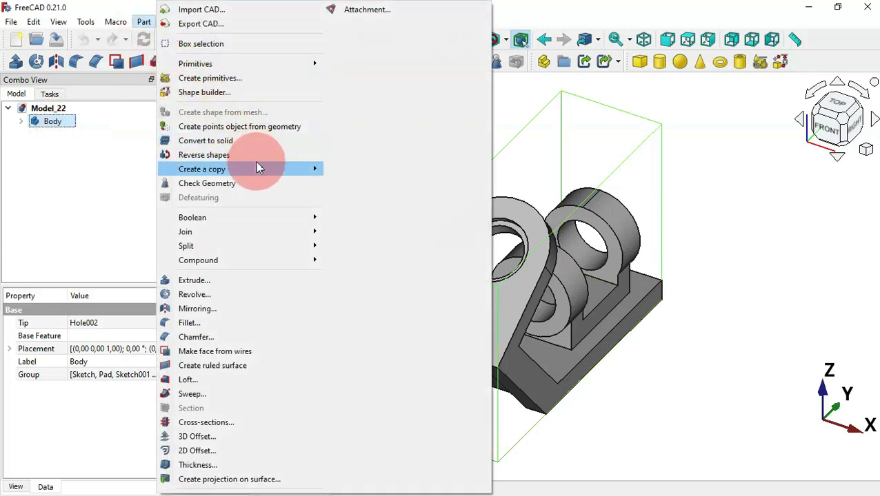
{"action": "mouse_move", "coordinate": [267, 170]}
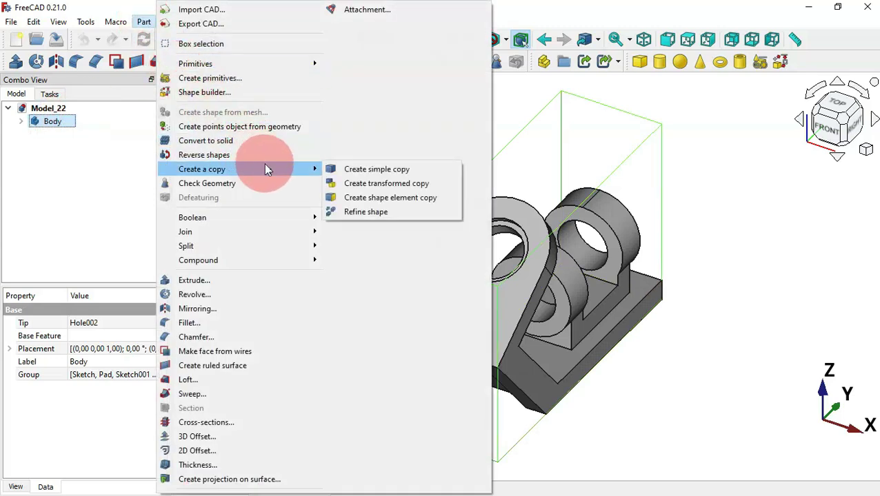
{"action": "left_click", "coordinate": [392, 170]}
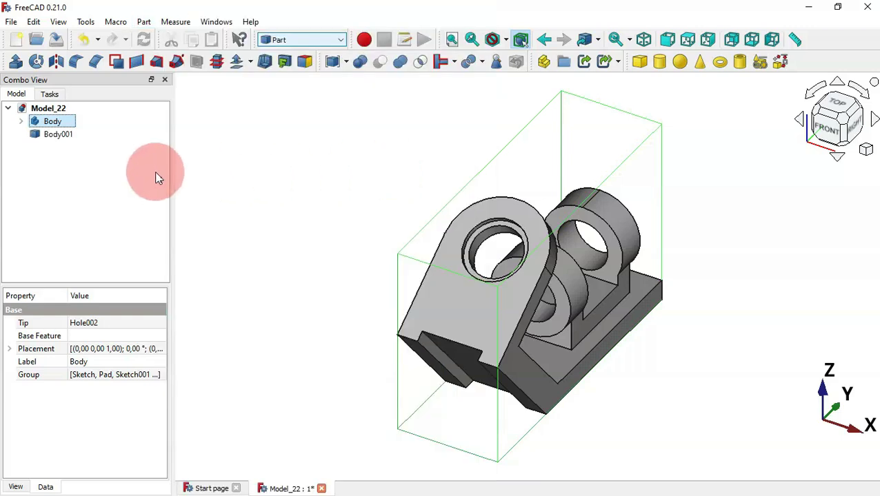
Delete the original Body, leaving only Body001 in the tree.
{"action": "left_click", "coordinate": [54, 123]}
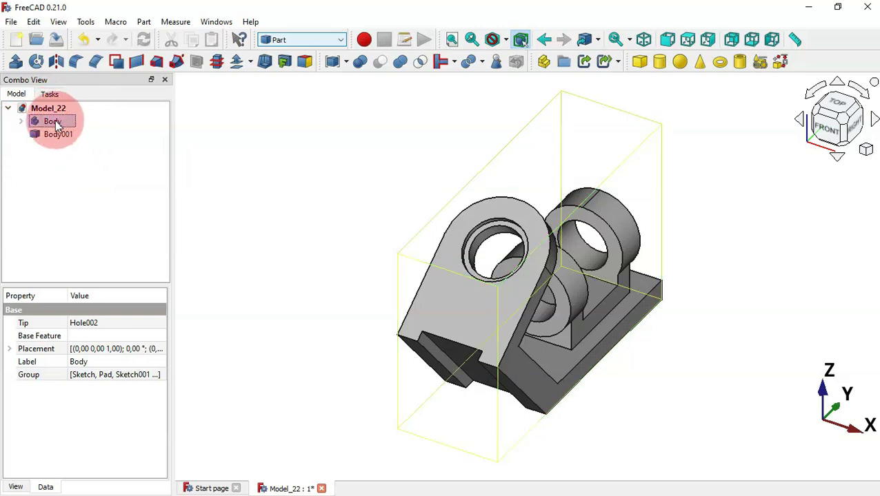
{"action": "key", "text": "Delete"}
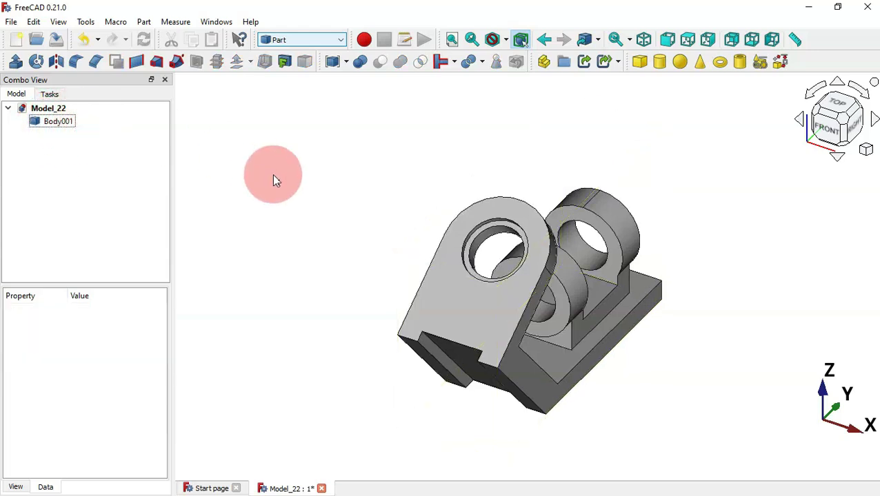
{"action": "left_click", "coordinate": [308, 189]}
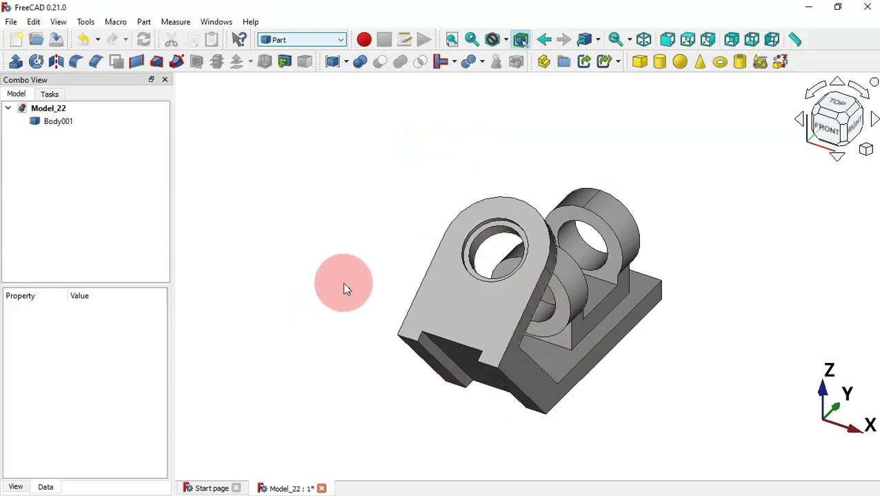
Switch to the Draft workbench, orbit the model, and toggle the Draft grid off and back on.
{"action": "left_click", "coordinate": [308, 42]}
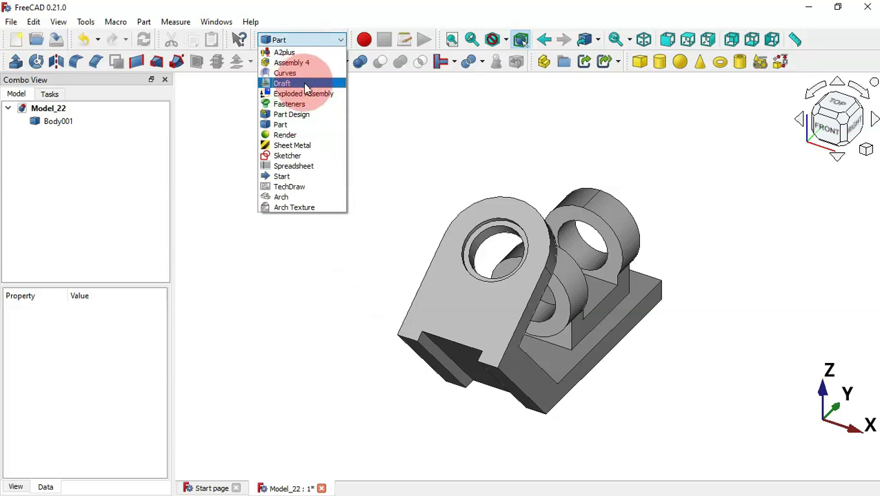
{"action": "left_click", "coordinate": [305, 84]}
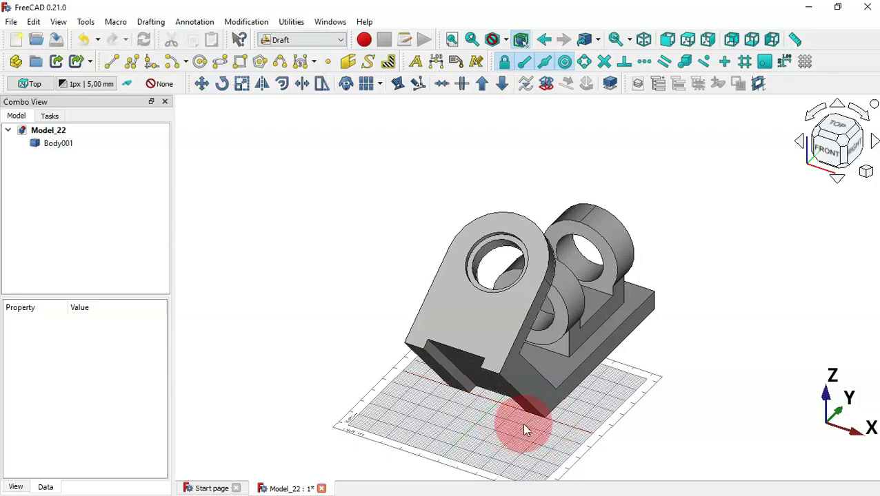
{"action": "middle_click_drag", "start_coordinate": [602, 436], "coordinate": [419, 365]}
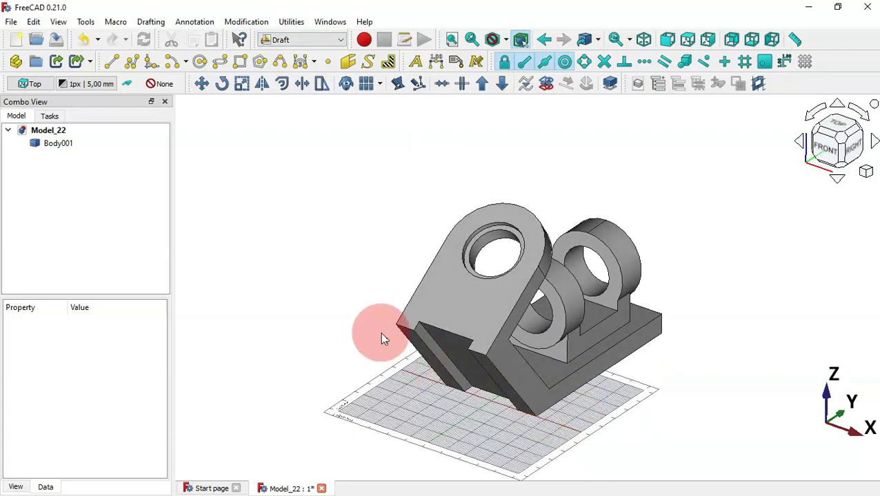
{"action": "middle_click_drag", "start_coordinate": [381, 333], "coordinate": [530, 428]}
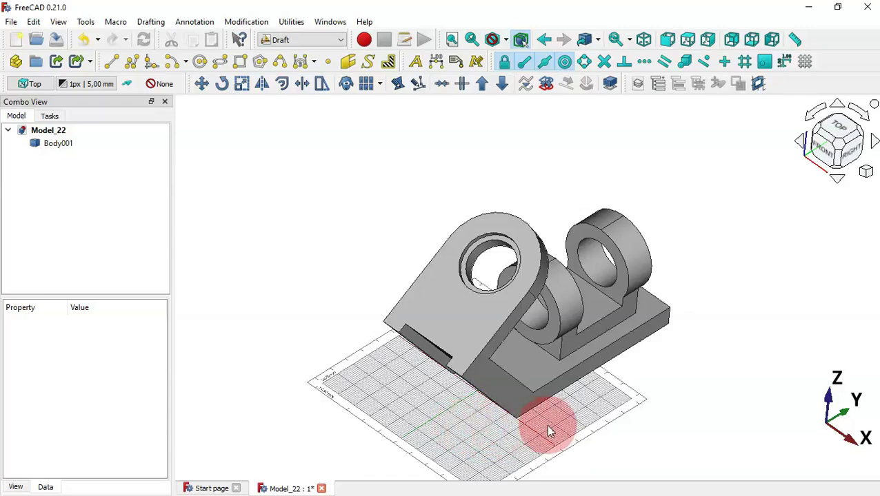
{"action": "left_click", "coordinate": [804, 65]}
{"action": "left_click", "coordinate": [804, 65]}
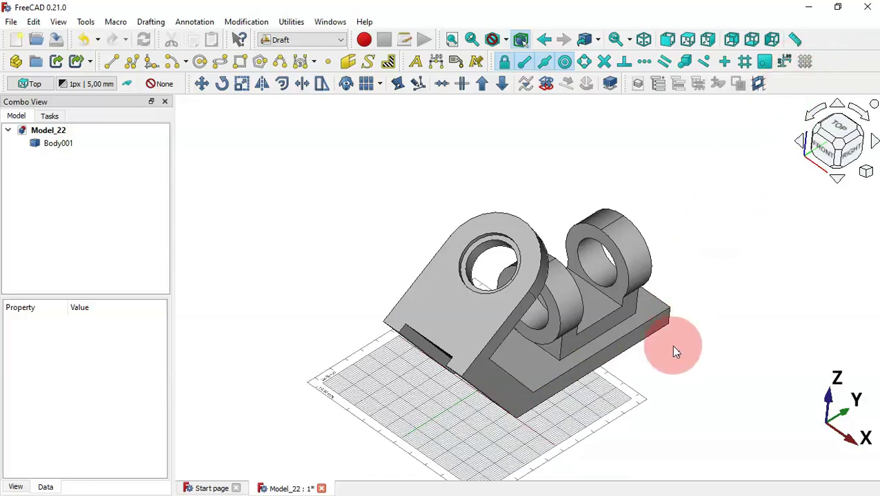
{"action": "middle_click_drag", "start_coordinate": [672, 347], "coordinate": [597, 365]}
Try the Top (XY) and Front (XZ) working planes, returning the view to isometric.
{"action": "left_click", "coordinate": [41, 85]}
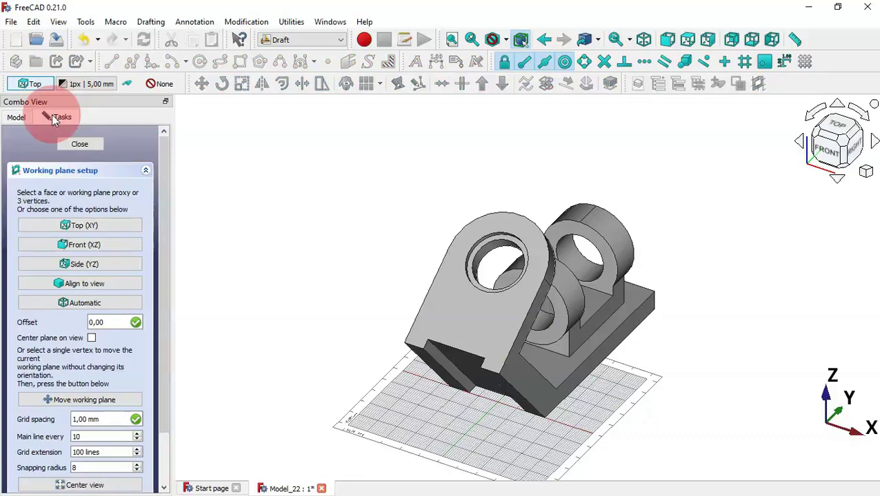
{"action": "left_click", "coordinate": [101, 225]}
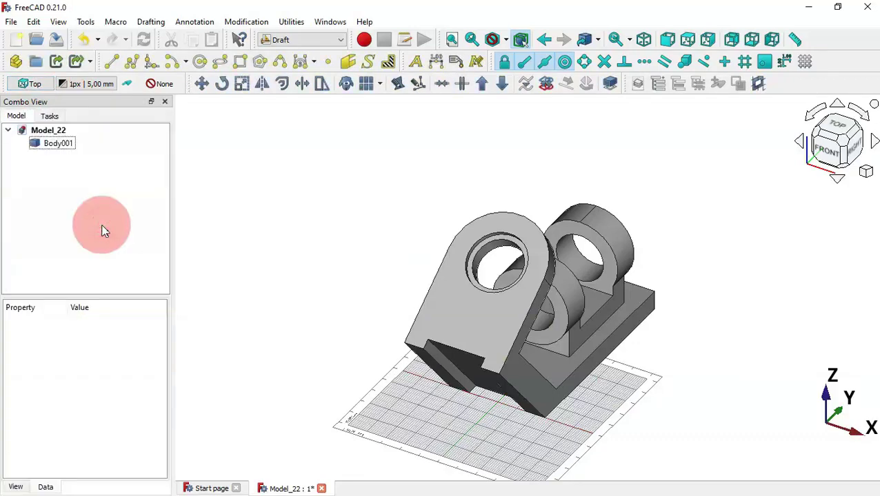
{"action": "left_click", "coordinate": [43, 84]}
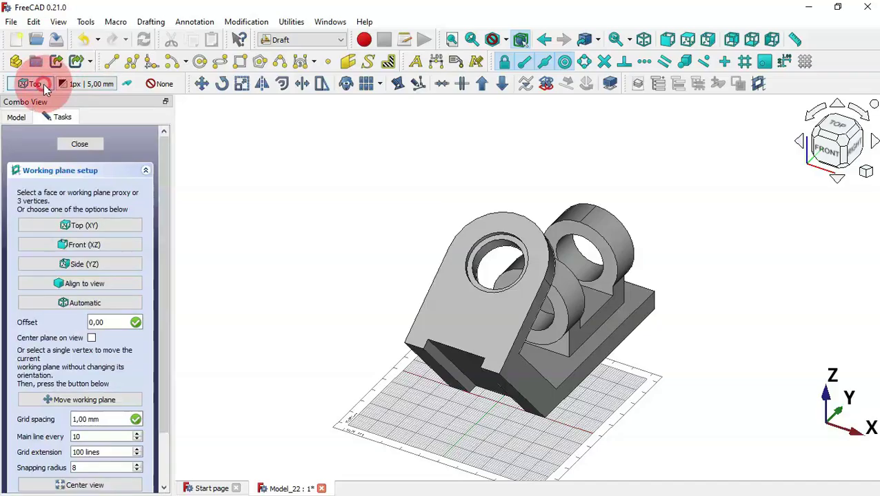
{"action": "left_click", "coordinate": [91, 245]}
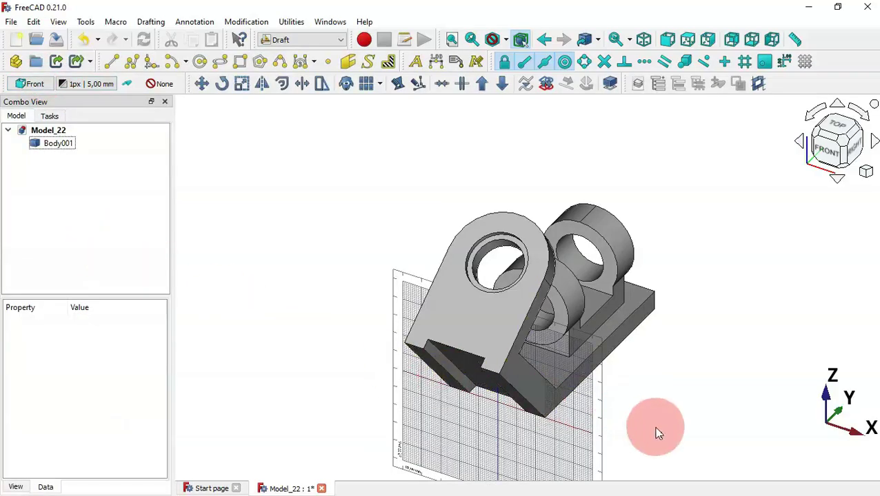
{"action": "left_click_drag", "start_coordinate": [655, 428], "coordinate": [546, 401]}
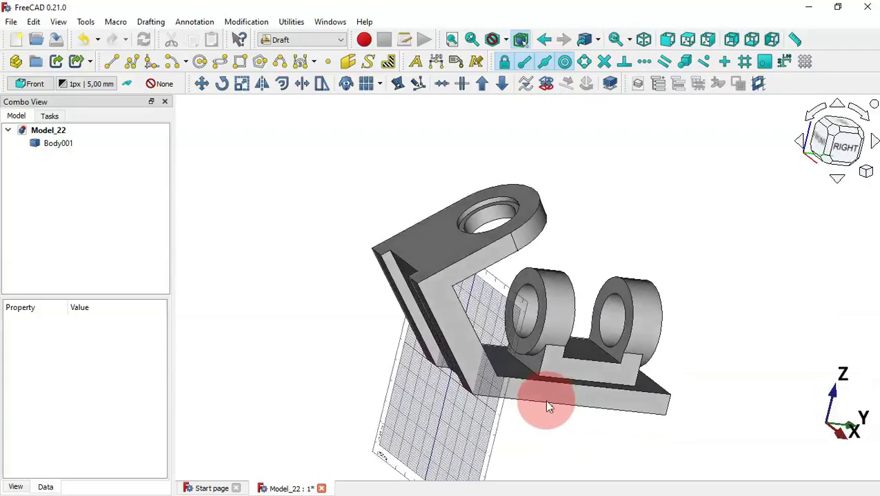
{"action": "key", "text": "0"}
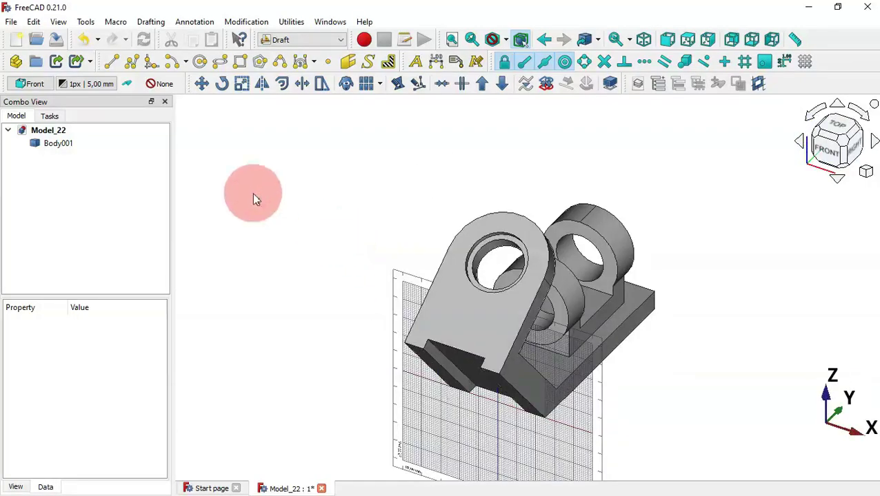
Try the Side (YZ) working plane, then align the working plane to the current view.
{"action": "left_click", "coordinate": [29, 83]}
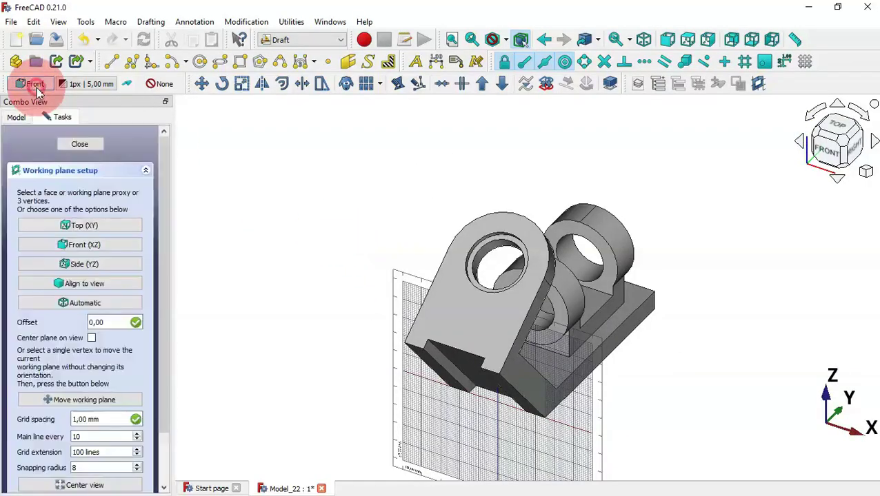
{"action": "left_click", "coordinate": [97, 264]}
{"action": "left_click_drag", "start_coordinate": [699, 437], "coordinate": [577, 434]}
{"action": "key", "text": "0"}
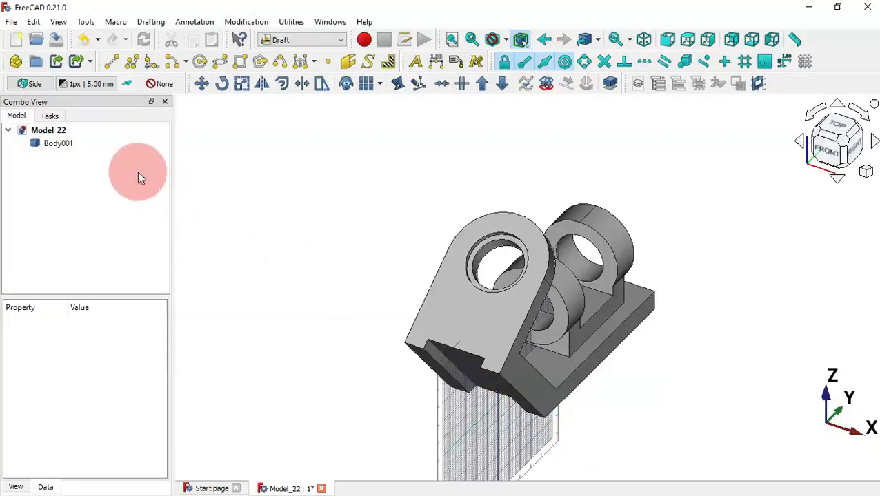
{"action": "left_click", "coordinate": [43, 83]}
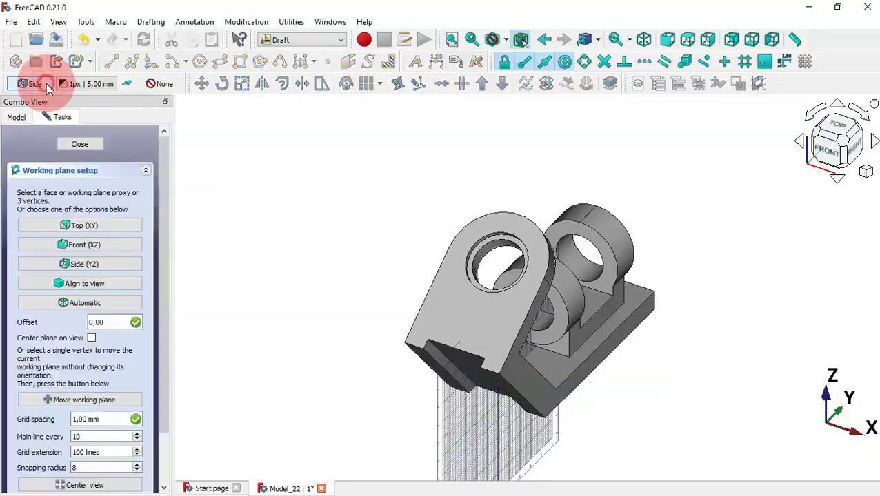
{"action": "left_click", "coordinate": [114, 286]}
{"action": "left_click_drag", "start_coordinate": [579, 265], "coordinate": [539, 323]}
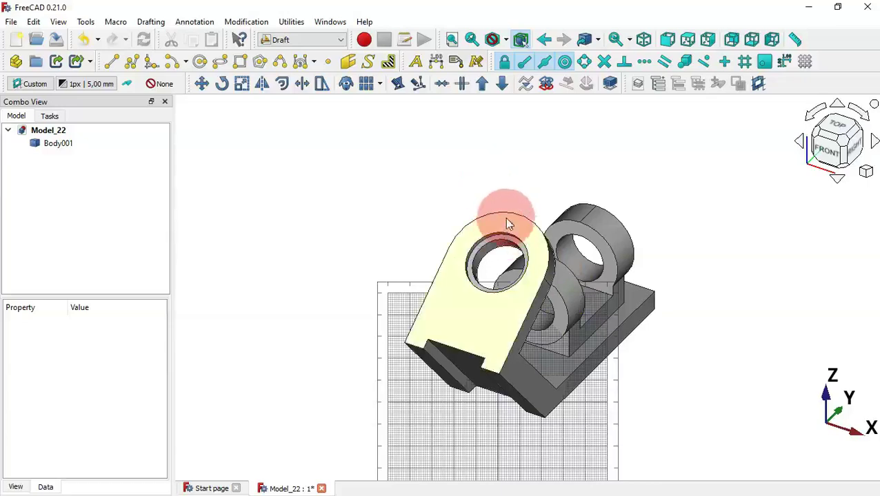
Align the working plane to the front lug's flat face, then deselect it.
{"action": "left_click", "coordinate": [482, 319]}
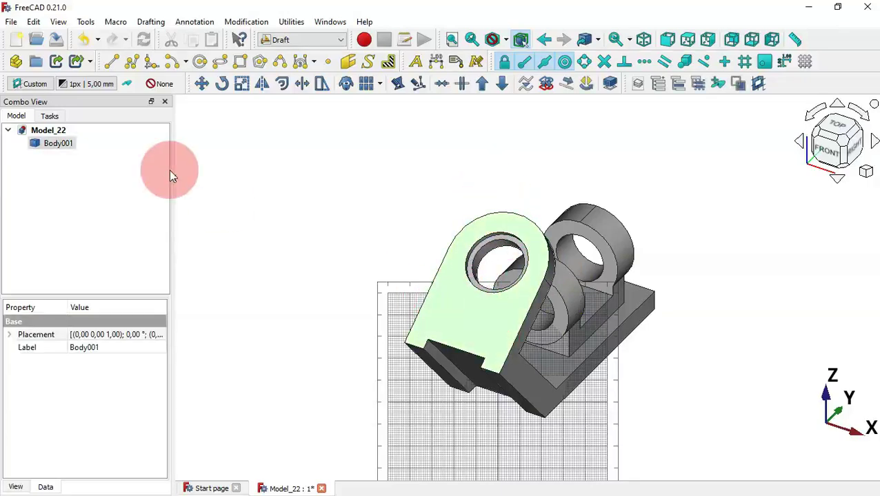
{"action": "left_click", "coordinate": [40, 85]}
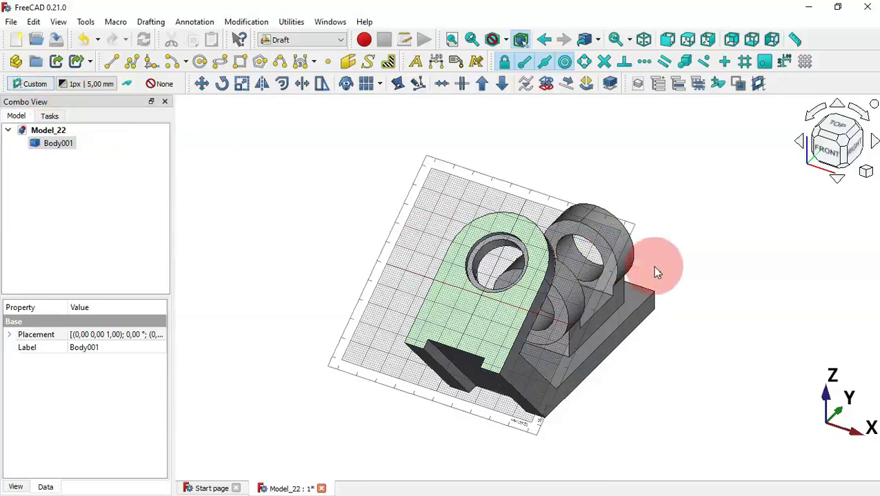
{"action": "left_click", "coordinate": [652, 268]}
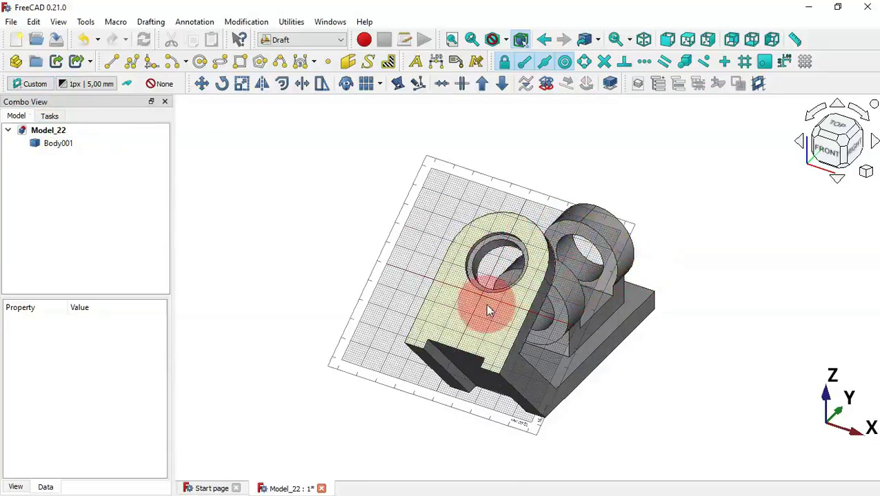
{"action": "middle_click_drag", "start_coordinate": [644, 373], "coordinate": [608, 375]}
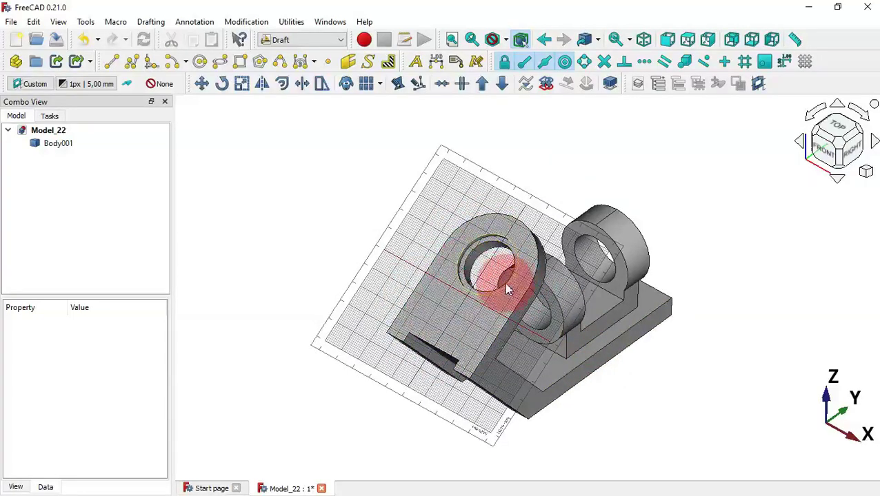
Hide the Draft grid and zoom in on the front lug.
{"action": "left_click", "coordinate": [805, 62]}
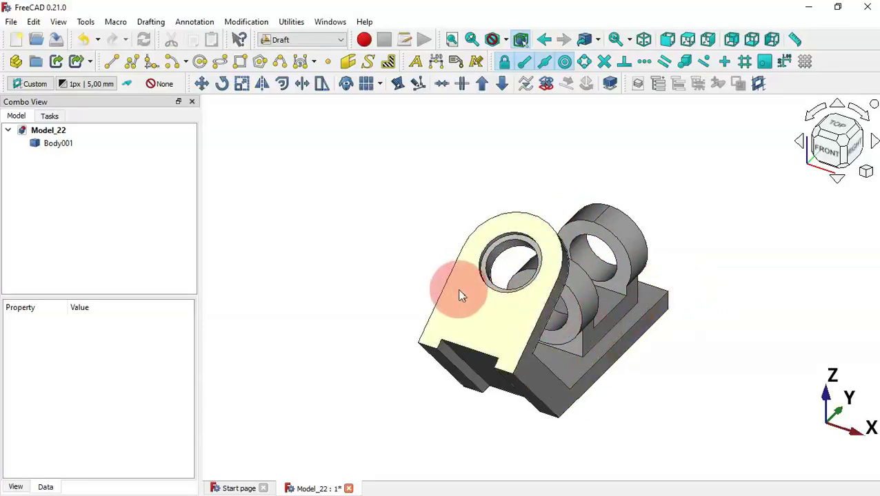
{"action": "scroll", "coordinate": [452, 294], "scroll_direction": "up", "scroll_amount": 5}
{"action": "scroll", "coordinate": [448, 318], "scroll_direction": "down", "scroll_amount": 5}
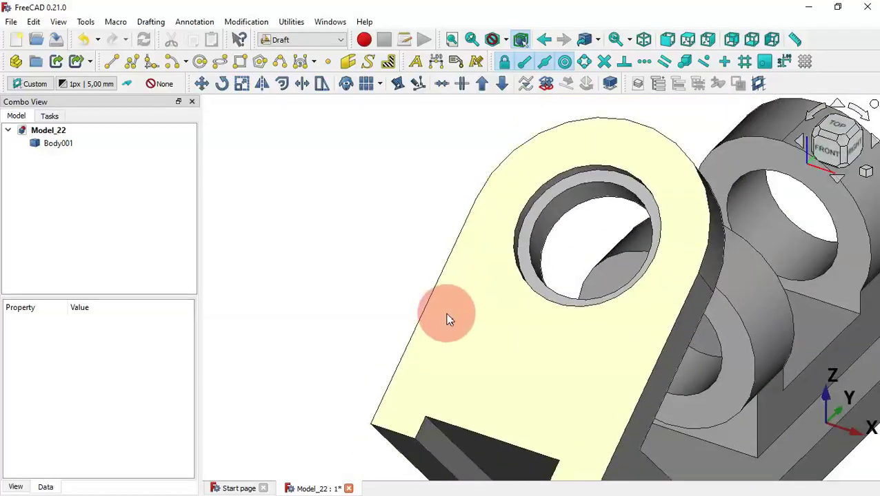
{"action": "scroll", "coordinate": [432, 294], "scroll_direction": "up", "scroll_amount": 3}
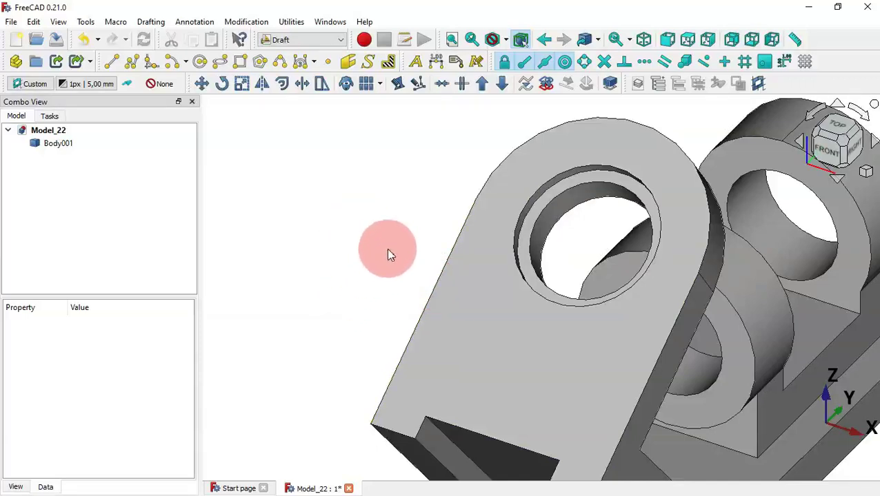
{"action": "left_click", "coordinate": [424, 308]}
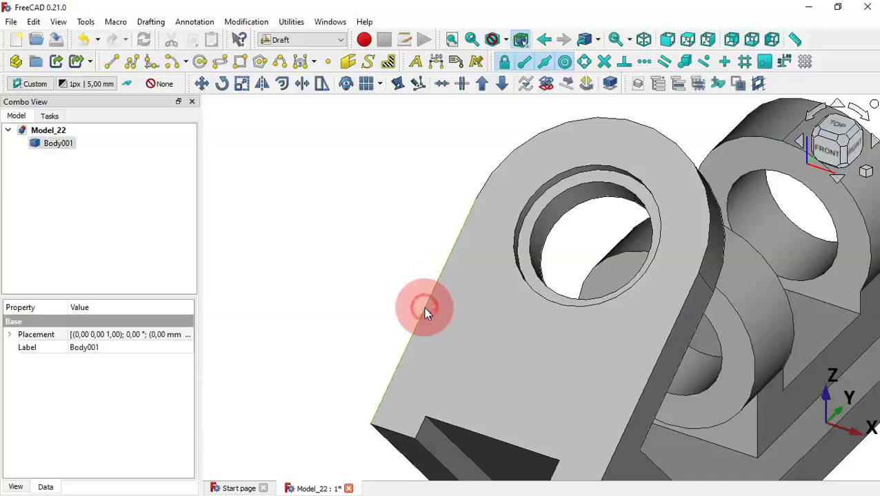
{"action": "left_click", "coordinate": [438, 63]}
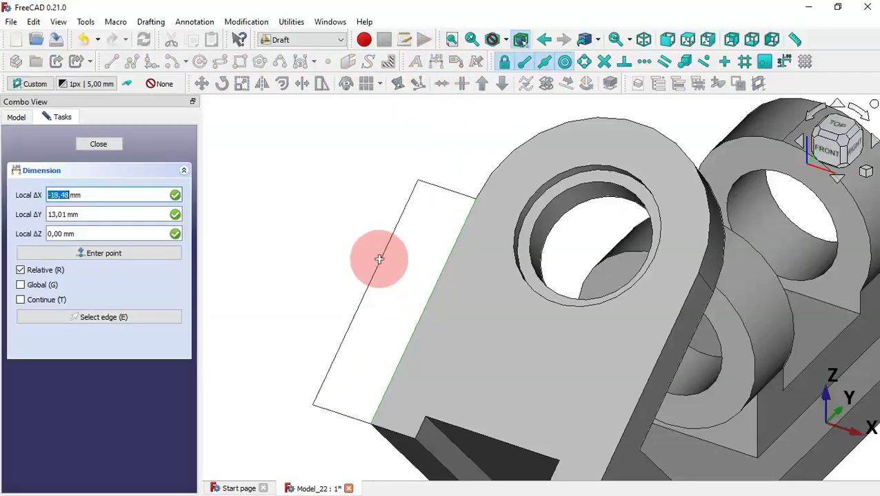
{"action": "left_click", "coordinate": [384, 259]}
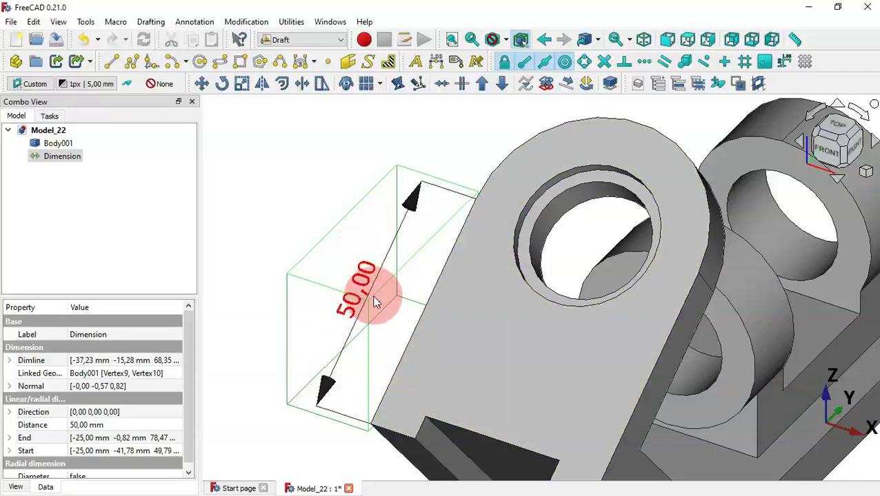
{"action": "key", "text": "Delete"}
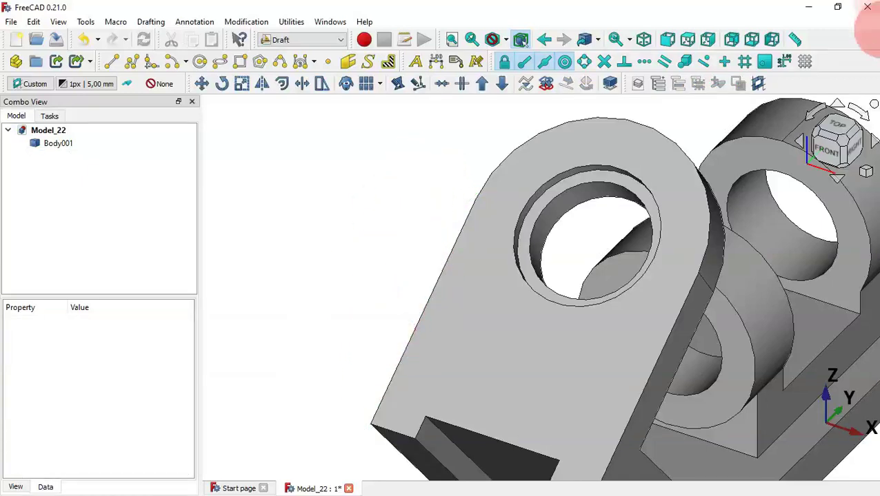
{"action": "scroll", "coordinate": [502, 226], "scroll_direction": "down", "scroll_amount": 3}
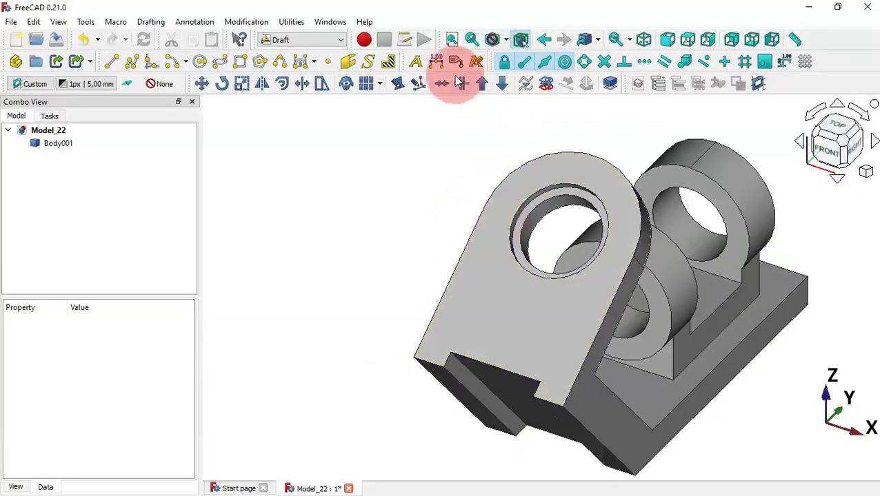
{"action": "left_click", "coordinate": [437, 62]}
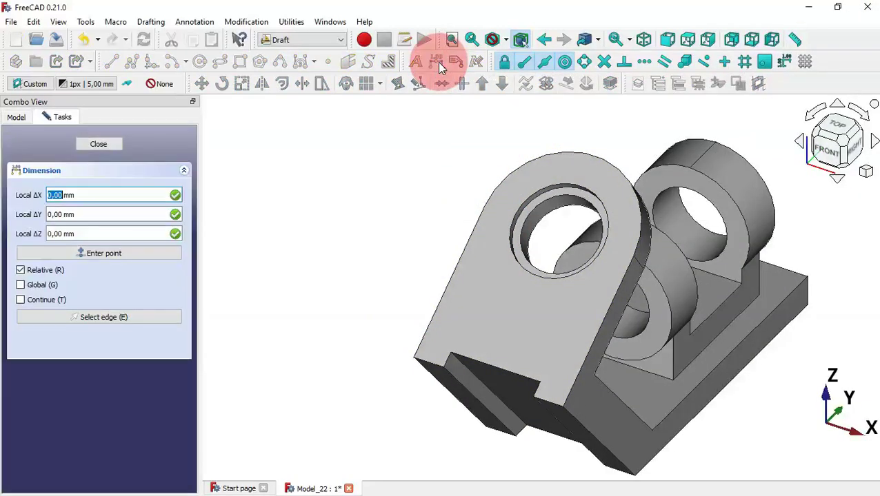
{"action": "scroll", "coordinate": [450, 145], "scroll_direction": "up", "scroll_amount": 3}
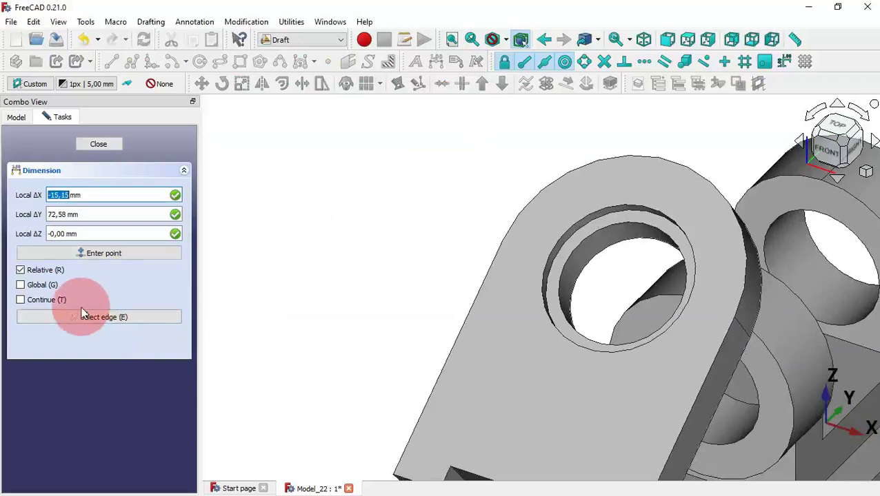
{"action": "left_click", "coordinate": [117, 317]}
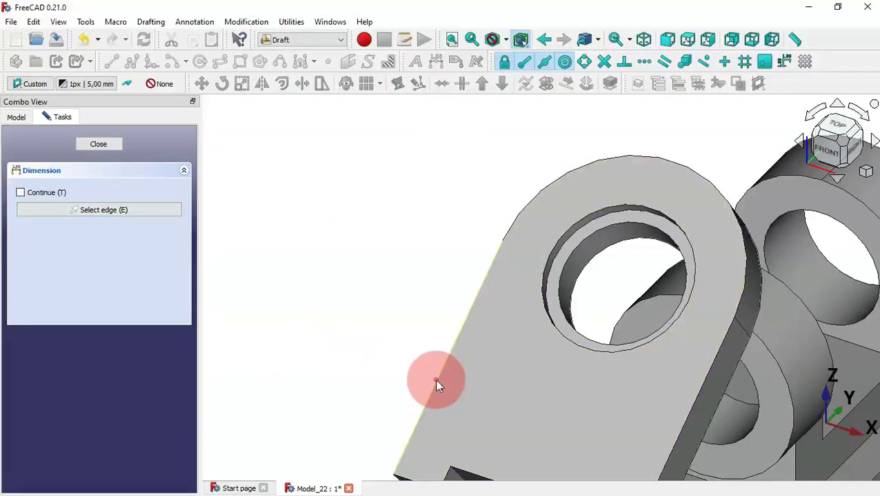
{"action": "left_click", "coordinate": [437, 386]}
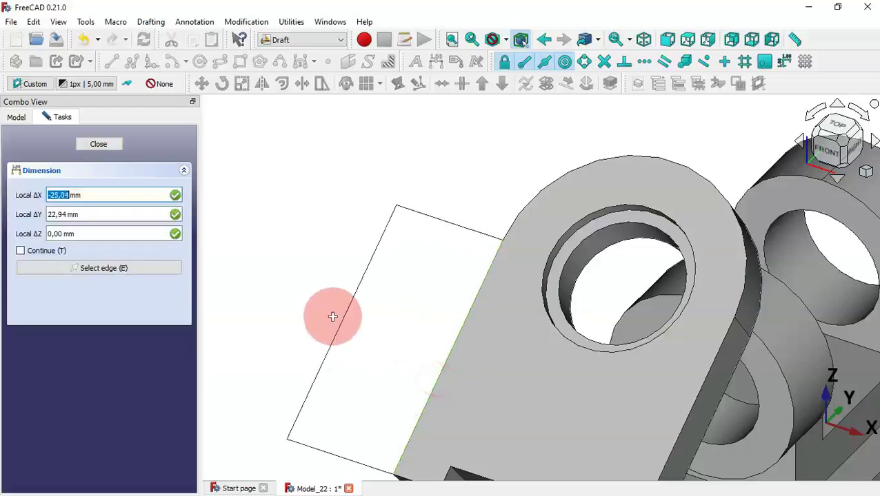
{"action": "left_click", "coordinate": [383, 324]}
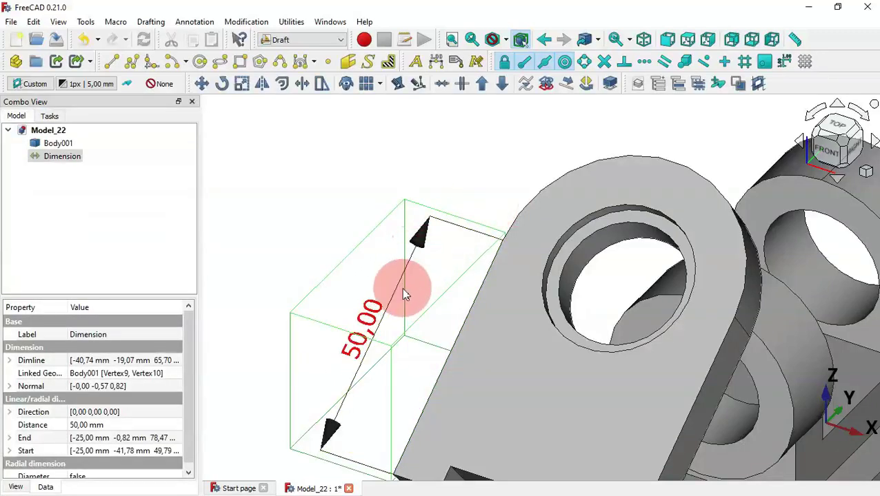
{"action": "key", "text": "Delete"}
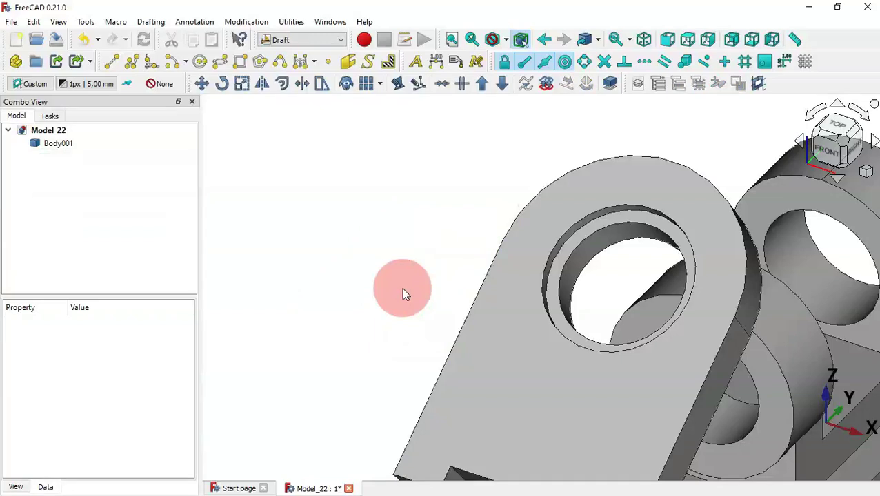
Dimension the front lug's left edge at 50,00 mm by snapping its two corners.
{"action": "left_click", "coordinate": [435, 62]}
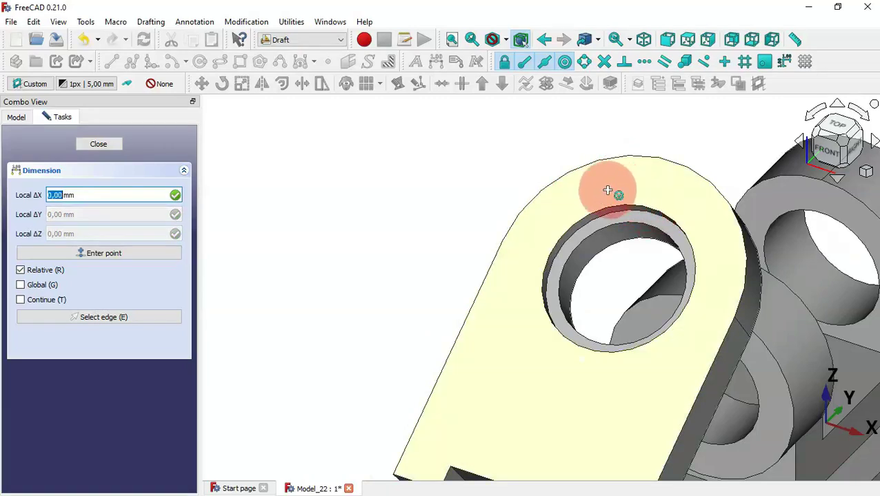
{"action": "left_click", "coordinate": [607, 190]}
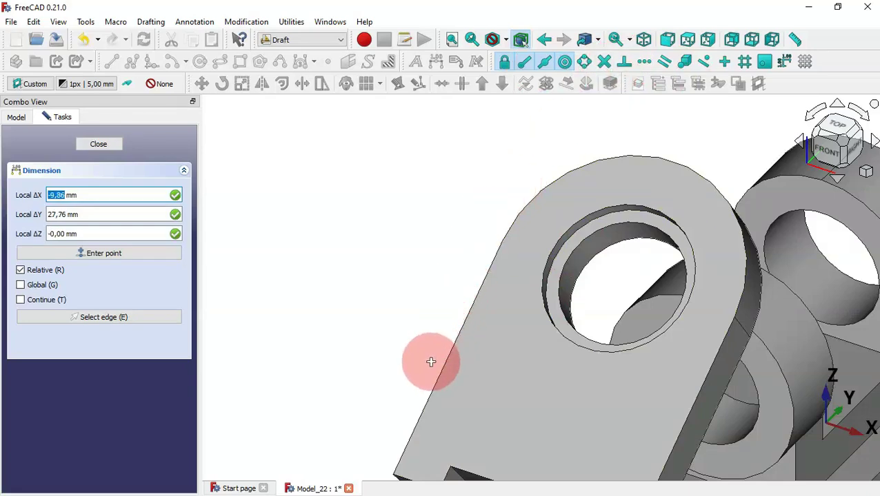
{"action": "left_click", "coordinate": [393, 473]}
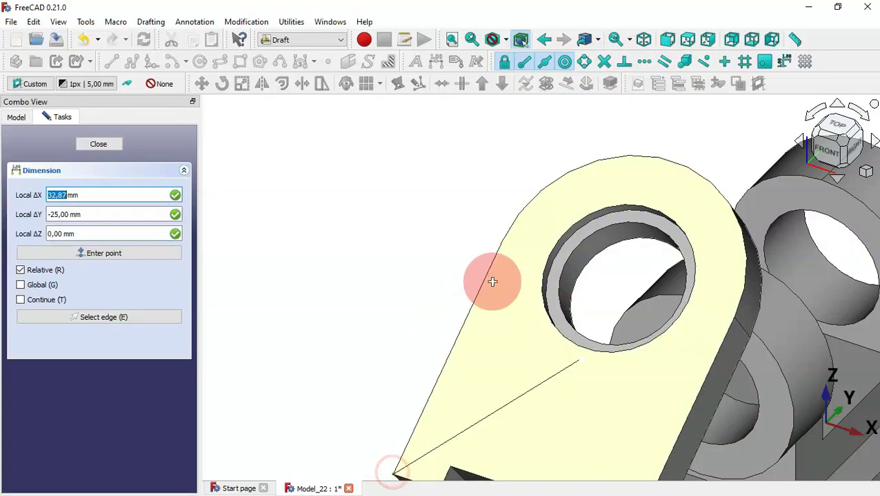
{"action": "left_click", "coordinate": [501, 242]}
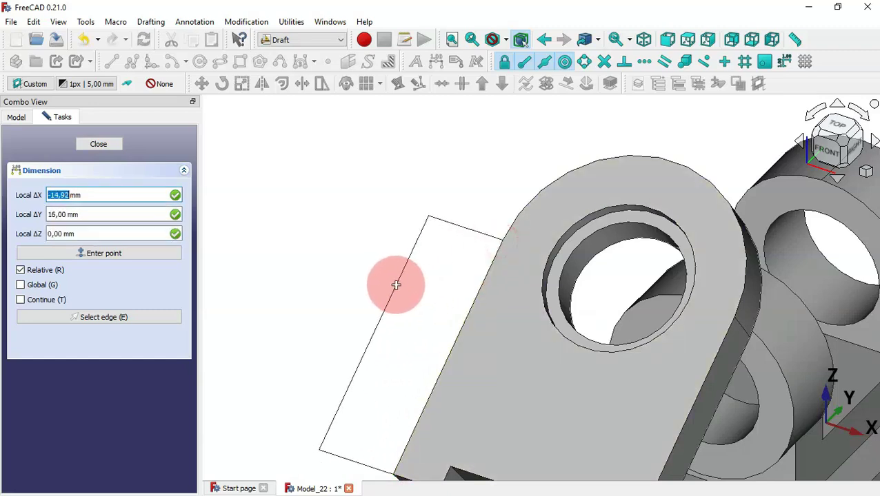
{"action": "left_click", "coordinate": [396, 288]}
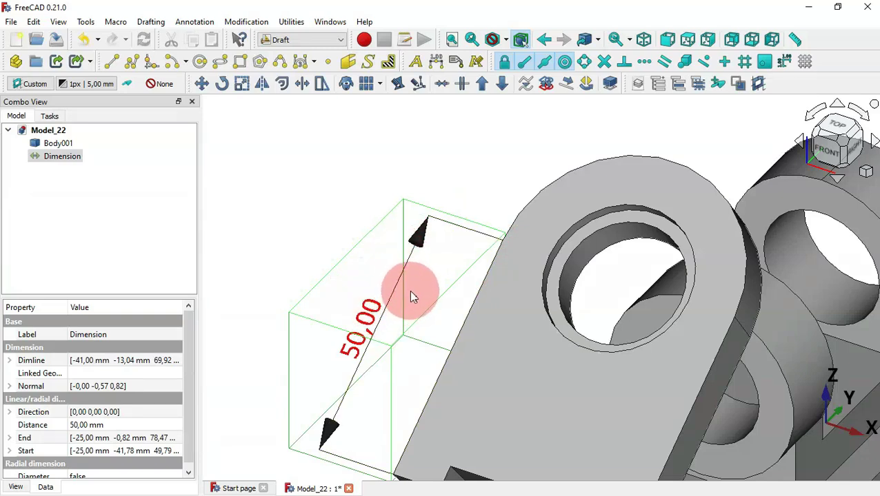
{"action": "scroll", "coordinate": [391, 242], "scroll_direction": "down", "scroll_amount": 2}
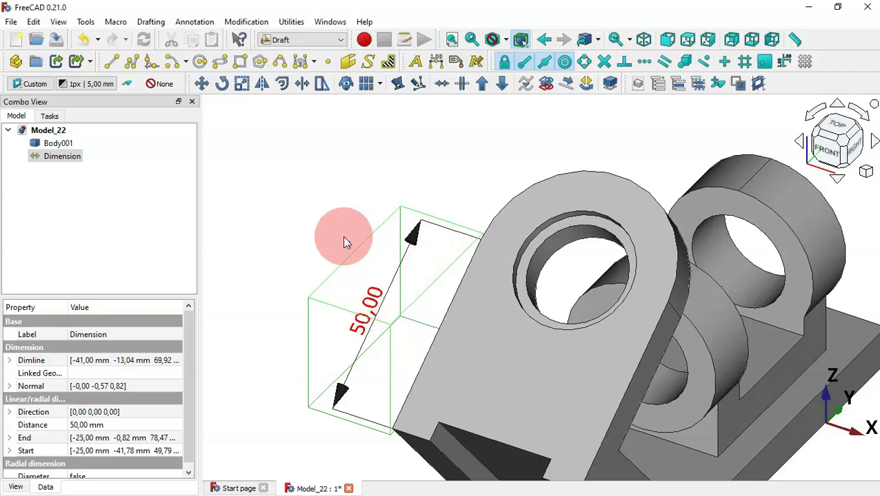
{"action": "left_click", "coordinate": [328, 210]}
{"action": "left_click", "coordinate": [76, 86]}
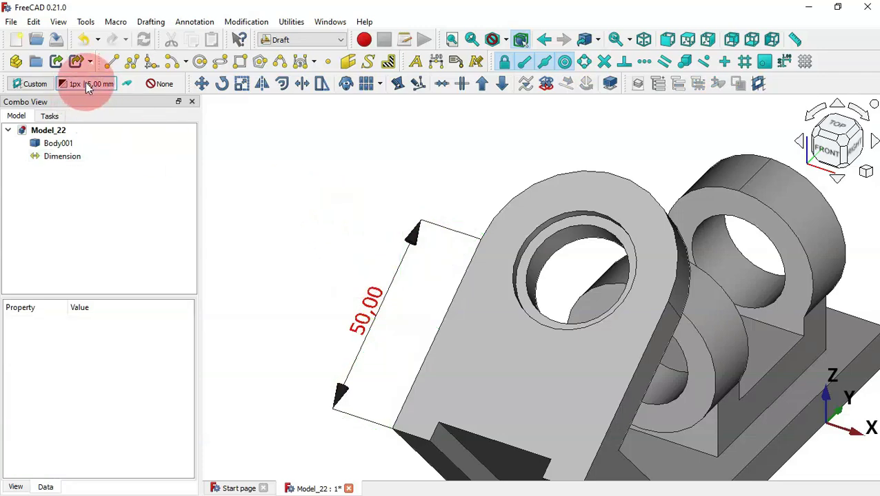
{"action": "left_click", "coordinate": [97, 85]}
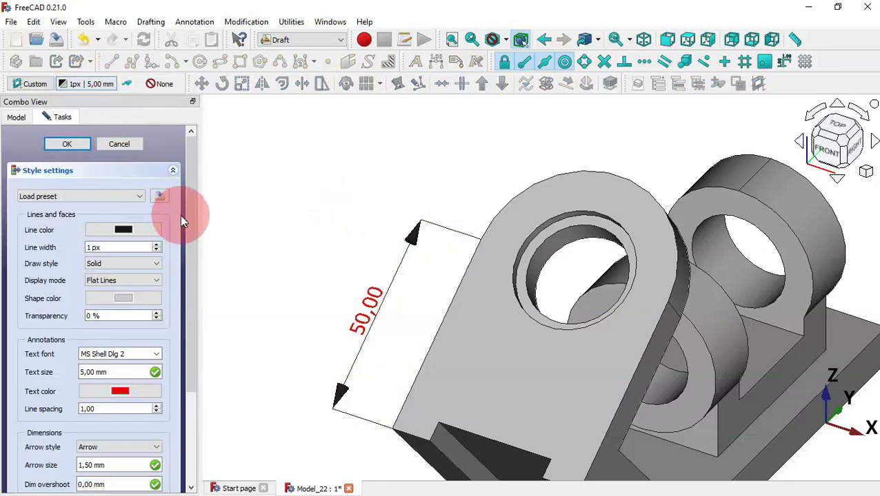
{"action": "left_click_drag", "start_coordinate": [190, 211], "coordinate": [173, 197]}
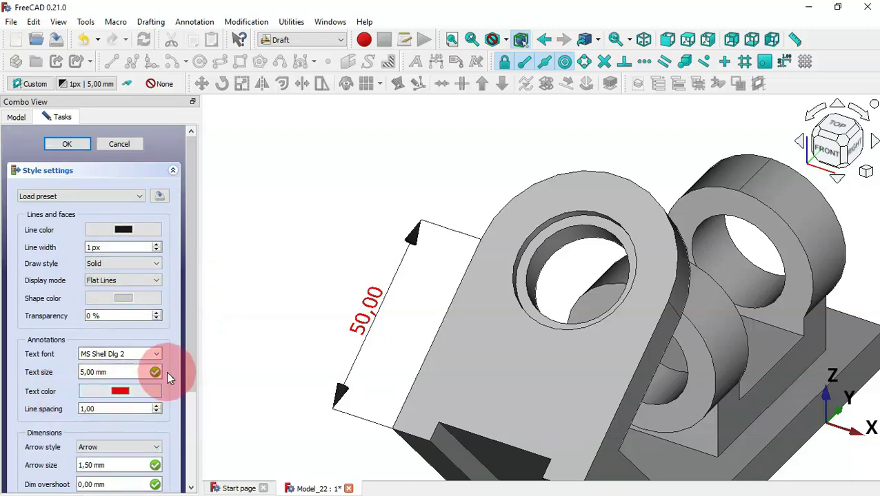
{"action": "left_click_drag", "start_coordinate": [187, 361], "coordinate": [185, 436]}
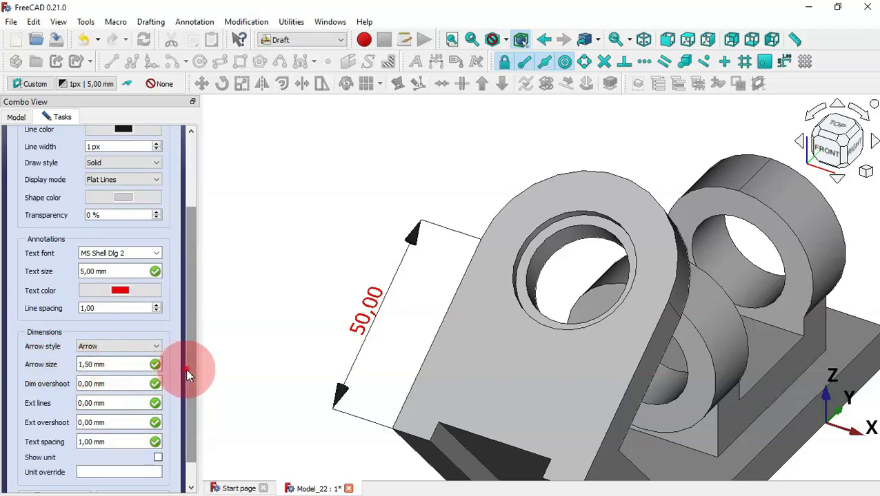
{"action": "scroll", "coordinate": [186, 368], "scroll_direction": "down", "scroll_amount": 1}
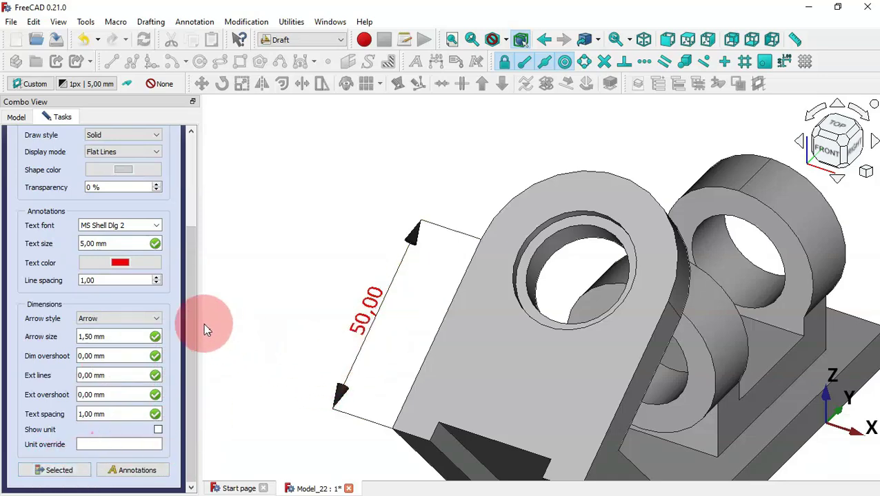
{"action": "left_click_drag", "start_coordinate": [192, 324], "coordinate": [188, 191]}
{"action": "left_click", "coordinate": [122, 144]}
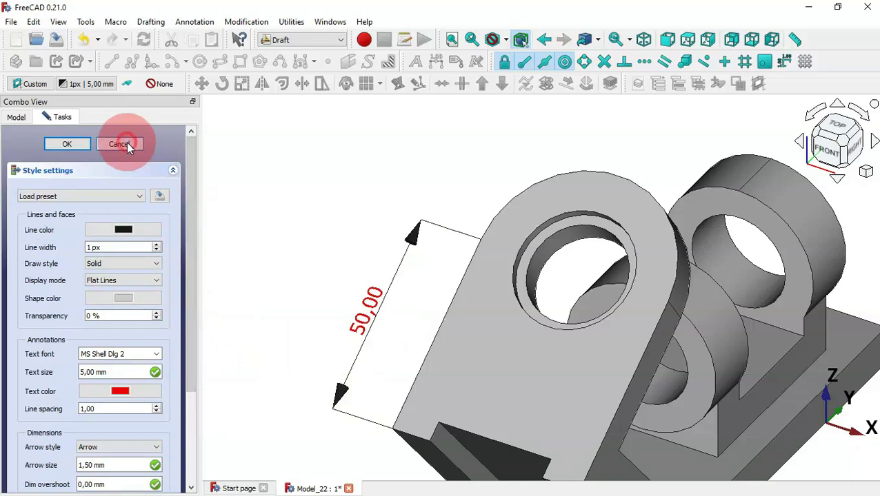
{"action": "left_click_drag", "start_coordinate": [359, 307], "coordinate": [372, 318]}
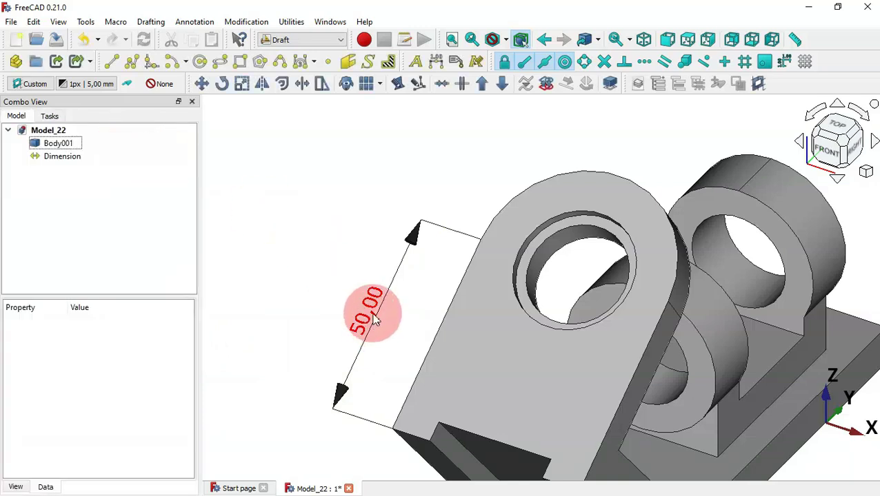
Set the 50,00 dimension's text colour to blue (#0000ff) and apply the style to it.
{"action": "left_click", "coordinate": [71, 158]}
{"action": "left_click", "coordinate": [99, 84]}
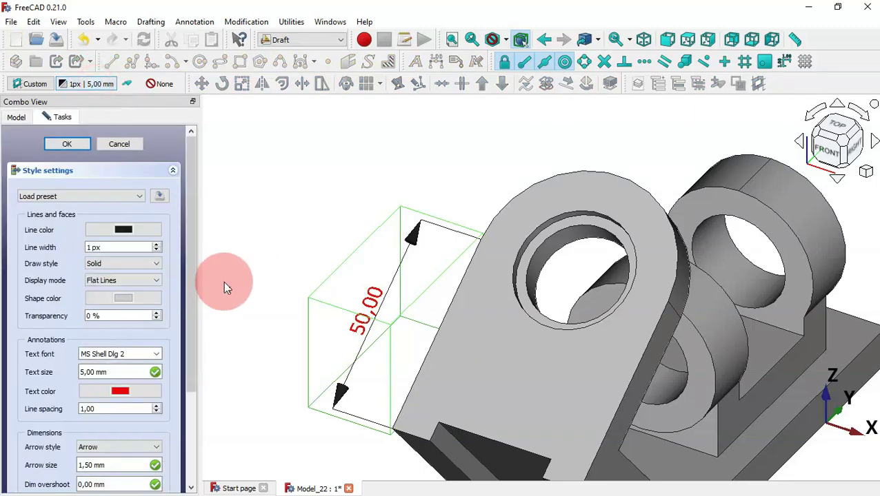
{"action": "left_click_drag", "start_coordinate": [190, 294], "coordinate": [197, 362]}
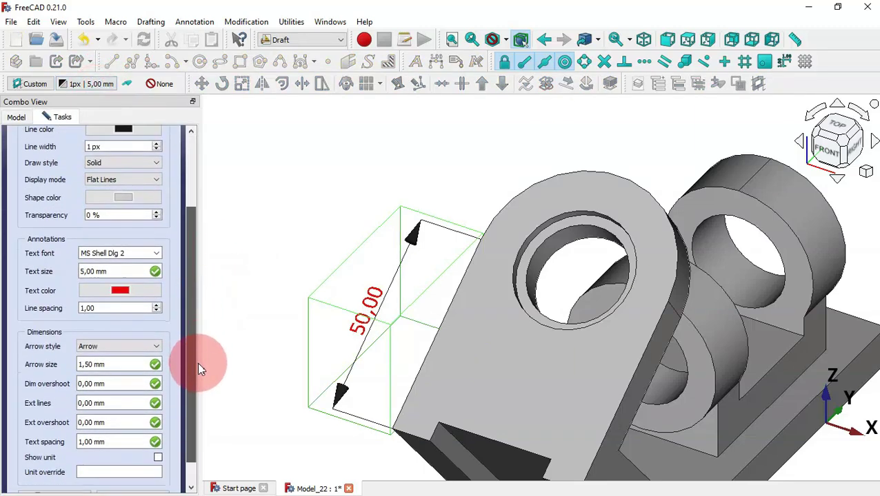
{"action": "left_click", "coordinate": [142, 294]}
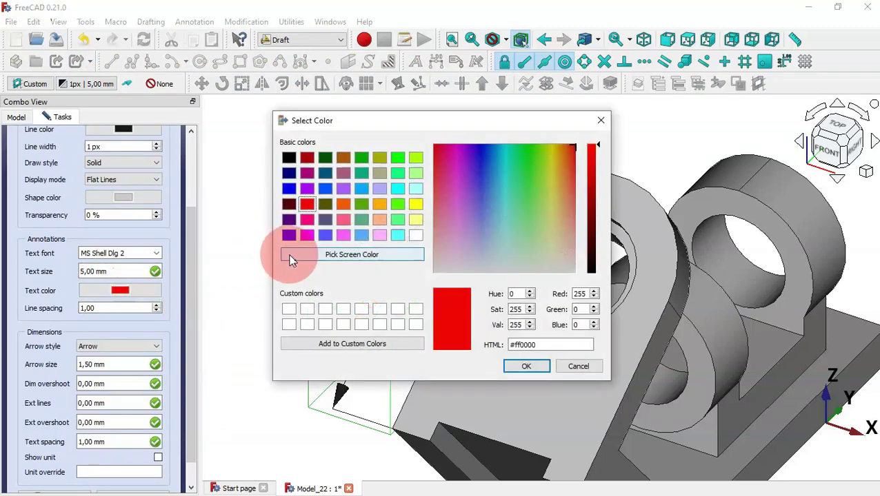
{"action": "left_click", "coordinate": [288, 189]}
{"action": "left_click", "coordinate": [530, 368]}
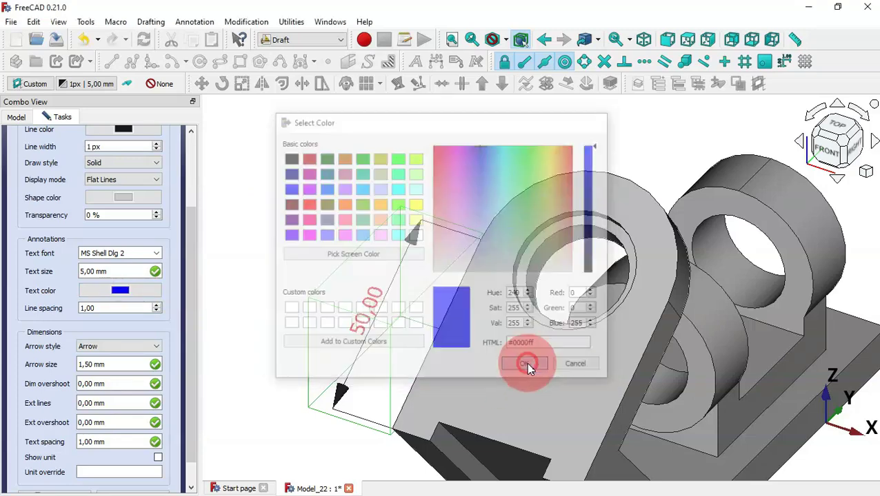
{"action": "left_click_drag", "start_coordinate": [192, 278], "coordinate": [195, 358]}
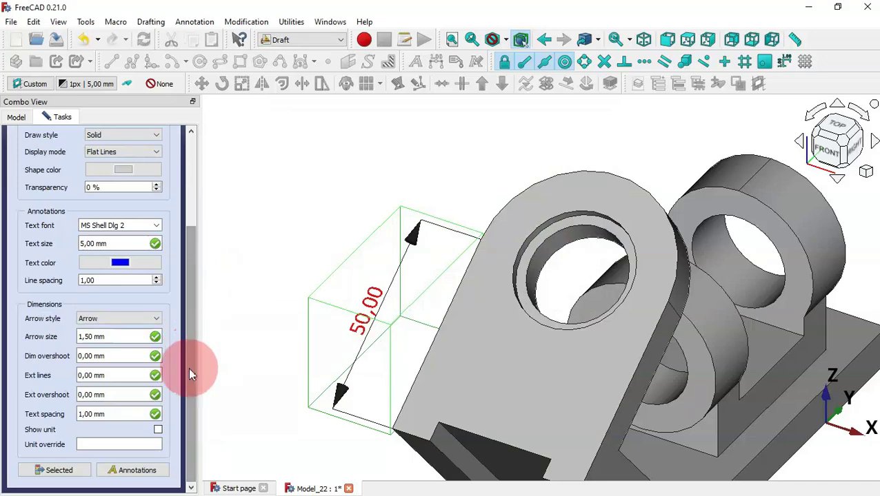
{"action": "left_click", "coordinate": [55, 470]}
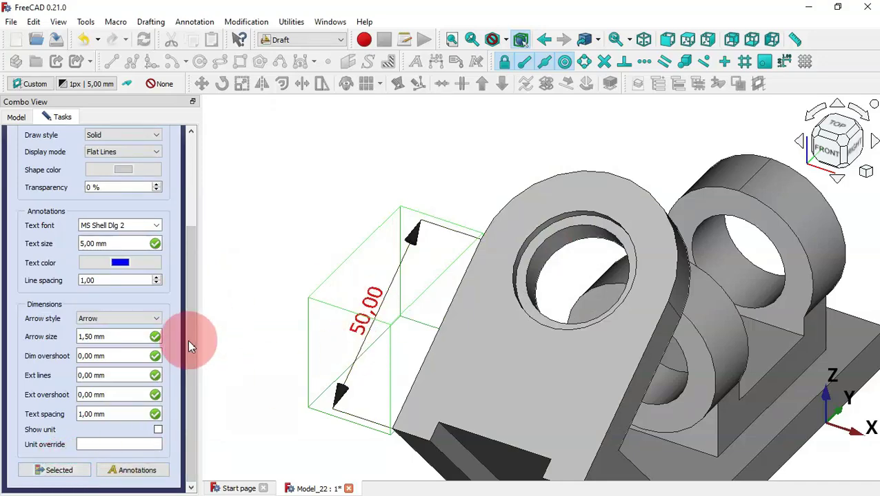
{"action": "left_click", "coordinate": [58, 473]}
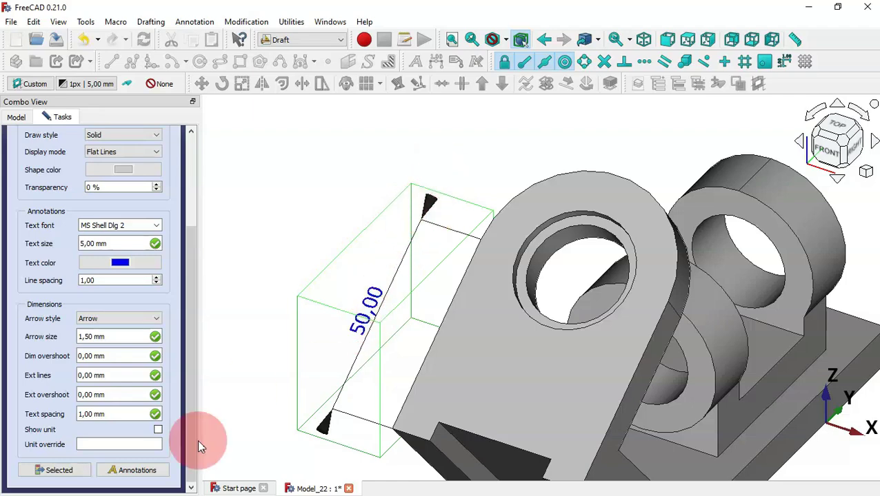
{"action": "left_click_drag", "start_coordinate": [191, 412], "coordinate": [178, 237]}
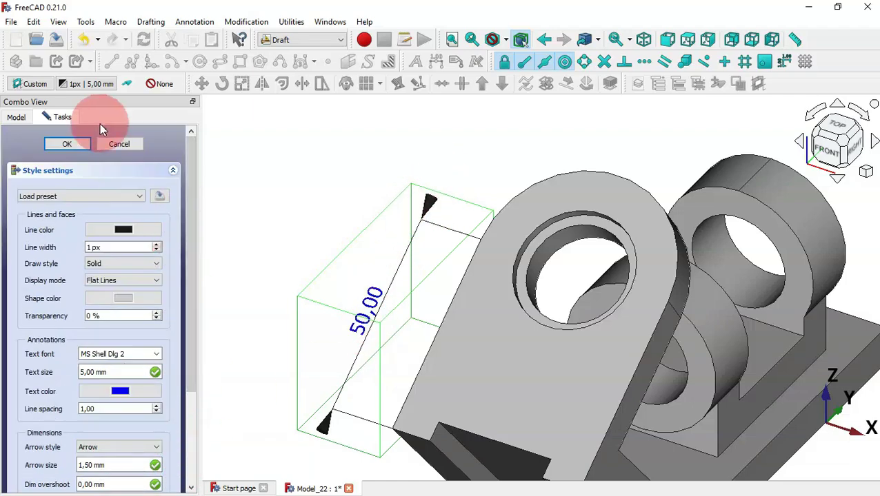
{"action": "left_click", "coordinate": [69, 145]}
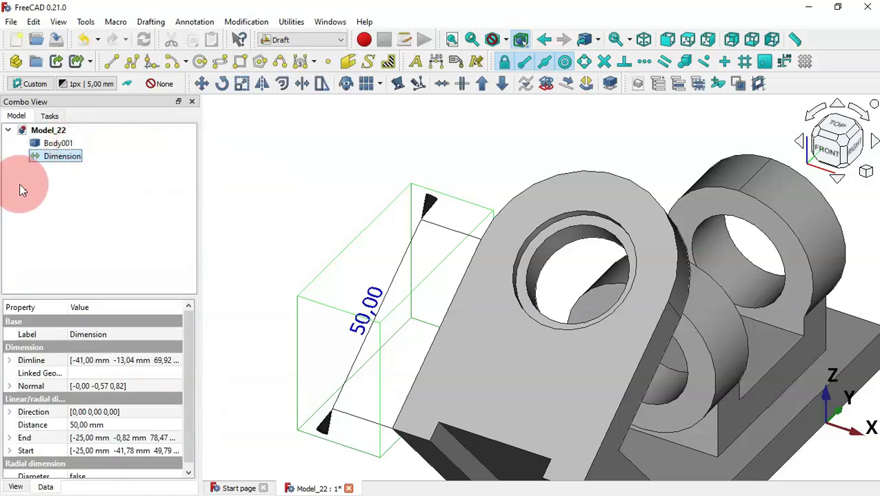
Delete the old dimension and redraw the 50,00 dimension on the slanted edge in blue.
{"action": "key", "text": "Delete"}
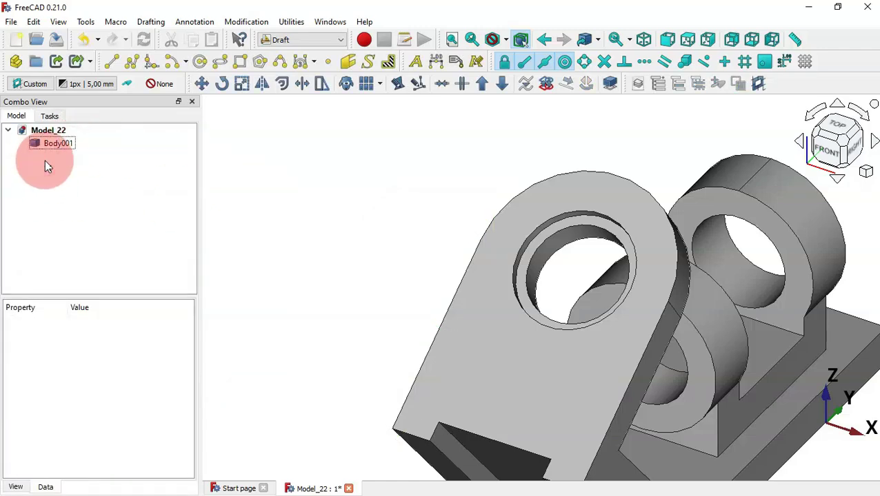
{"action": "left_click", "coordinate": [337, 182]}
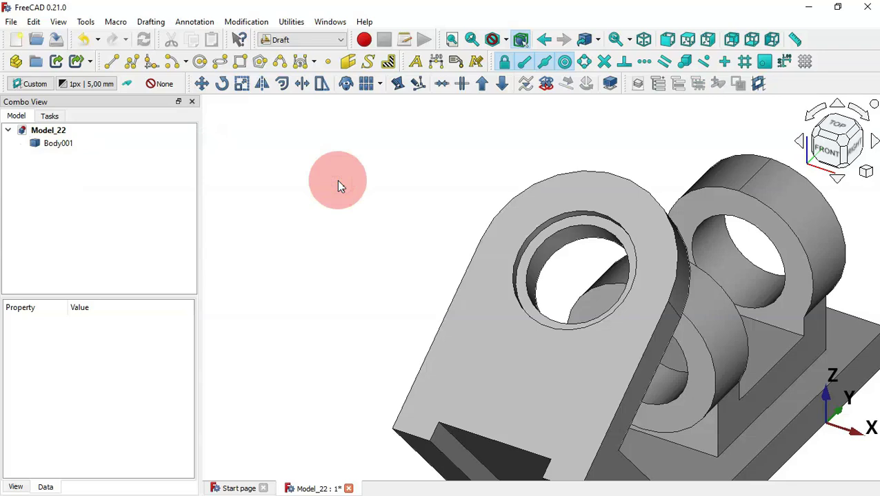
{"action": "left_click", "coordinate": [446, 312]}
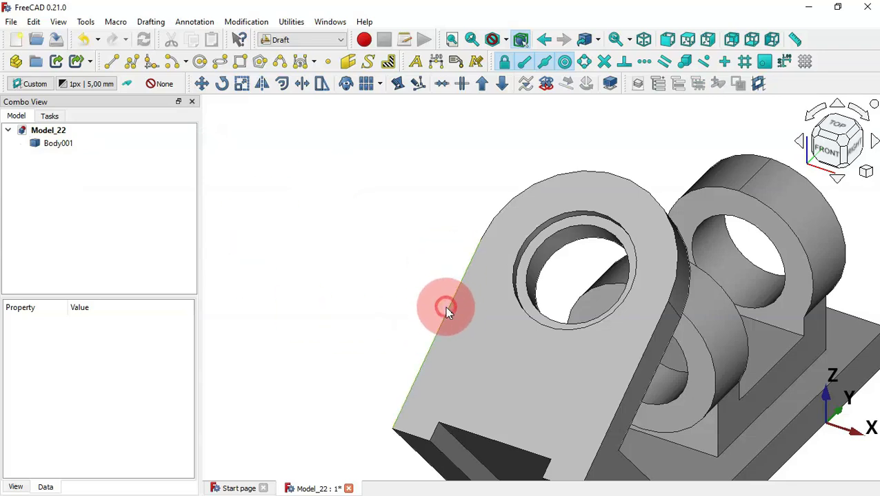
{"action": "left_click", "coordinate": [442, 63]}
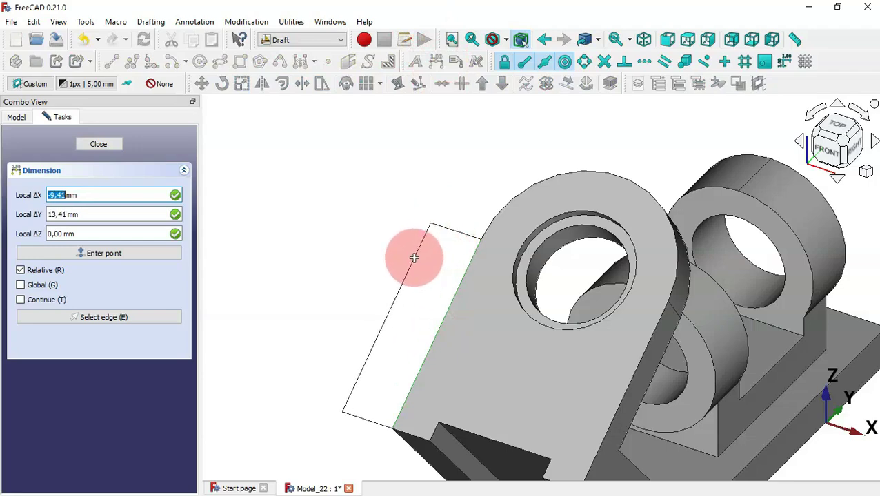
{"action": "left_click", "coordinate": [416, 264]}
{"action": "scroll", "coordinate": [322, 251], "scroll_direction": "down", "scroll_amount": 2}
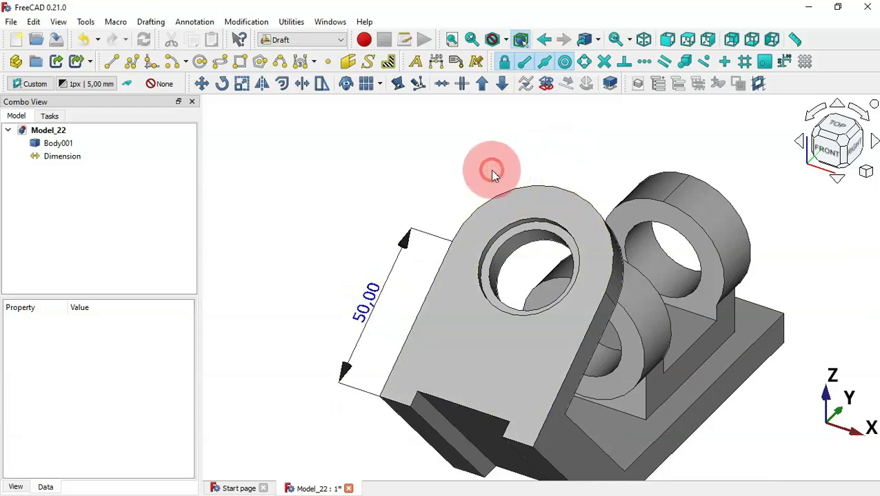
Add an R 25,00 radial dimension (Dimension001) to the lug's rounded top arc.
{"action": "left_click", "coordinate": [546, 189]}
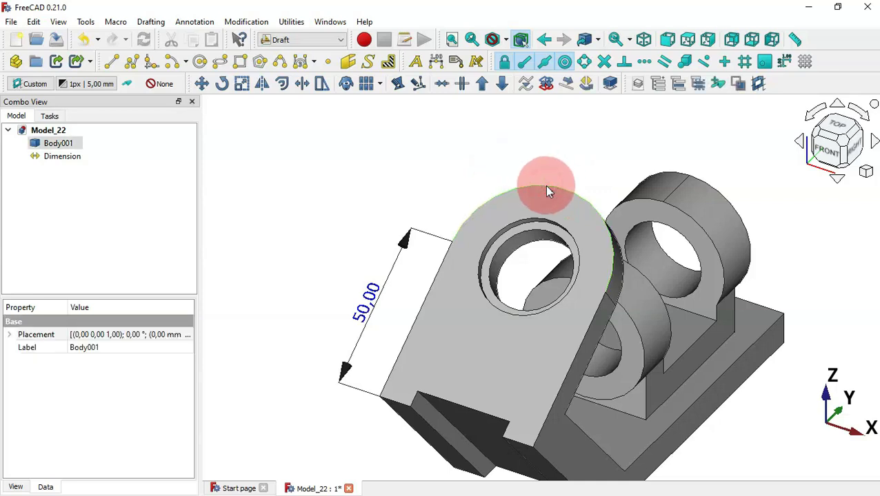
{"action": "left_click", "coordinate": [436, 62]}
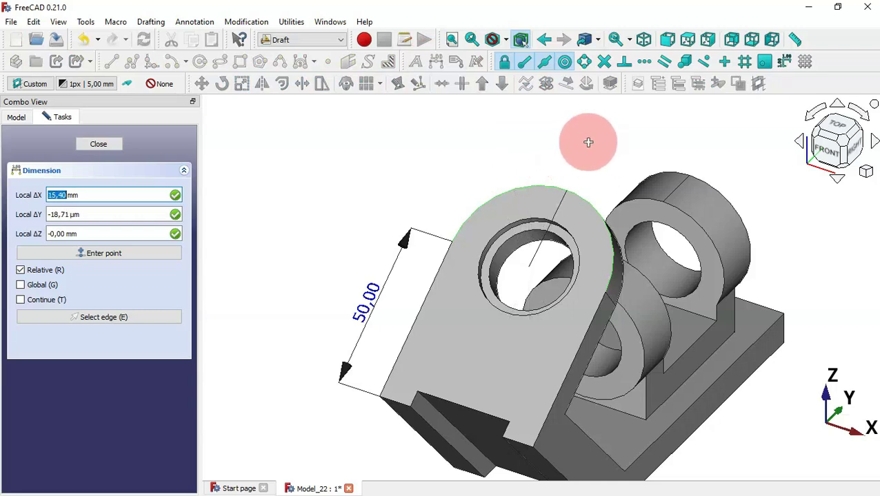
{"action": "left_click", "coordinate": [627, 157]}
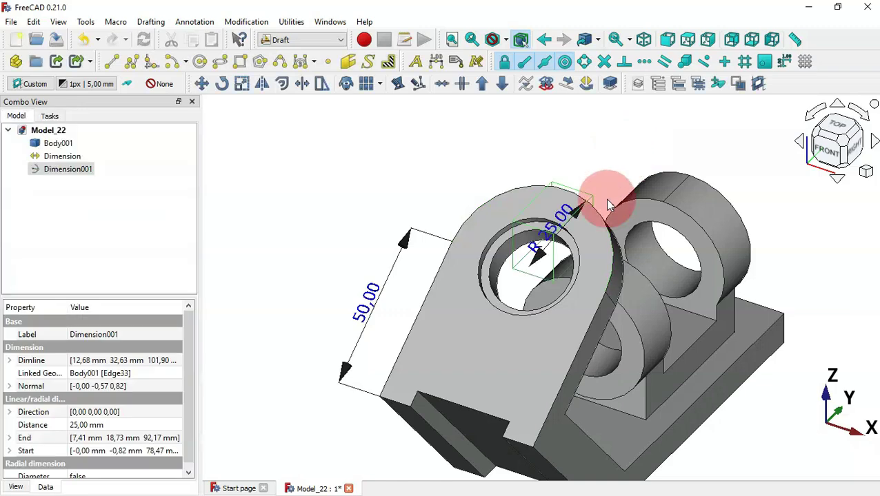
{"action": "scroll", "coordinate": [572, 213], "scroll_direction": "up", "scroll_amount": 3}
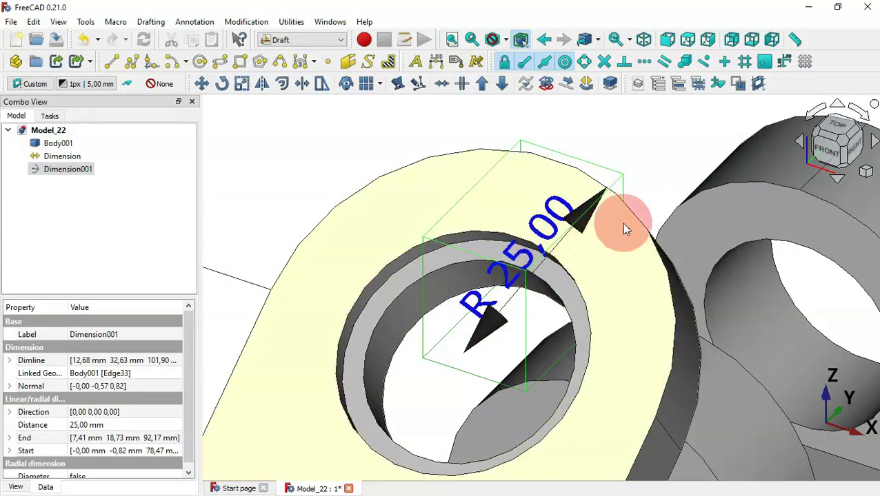
{"action": "left_click", "coordinate": [627, 185]}
{"action": "scroll", "coordinate": [625, 183], "scroll_direction": "down", "scroll_amount": 3}
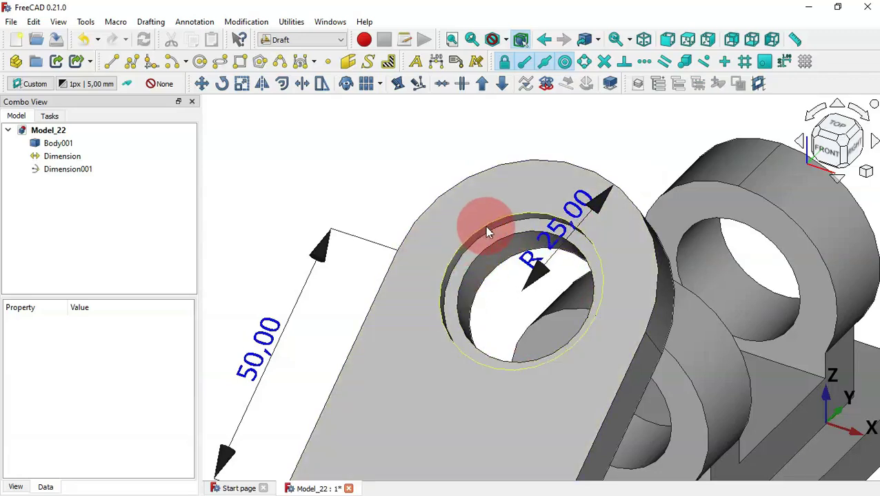
{"action": "left_click", "coordinate": [485, 228]}
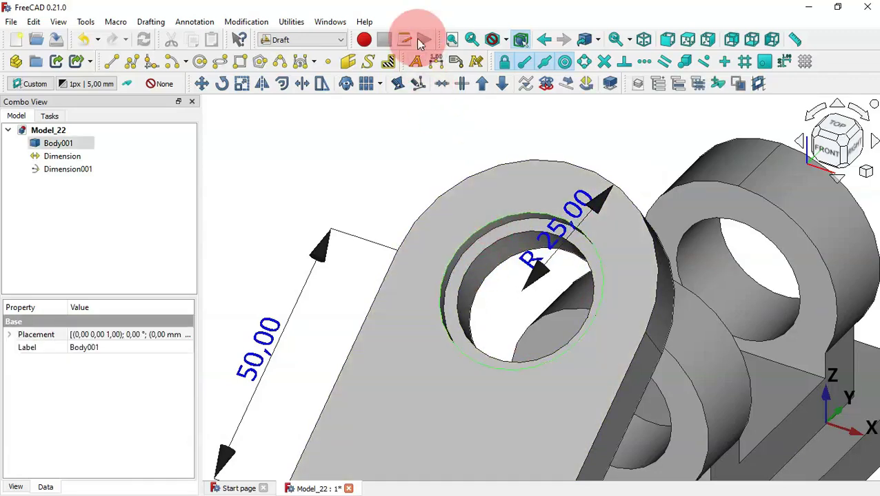
Place a Ø30,00 diameter dimension (Dimension002) across the front lug's hole, then deselect it.
{"action": "left_click", "coordinate": [436, 62]}
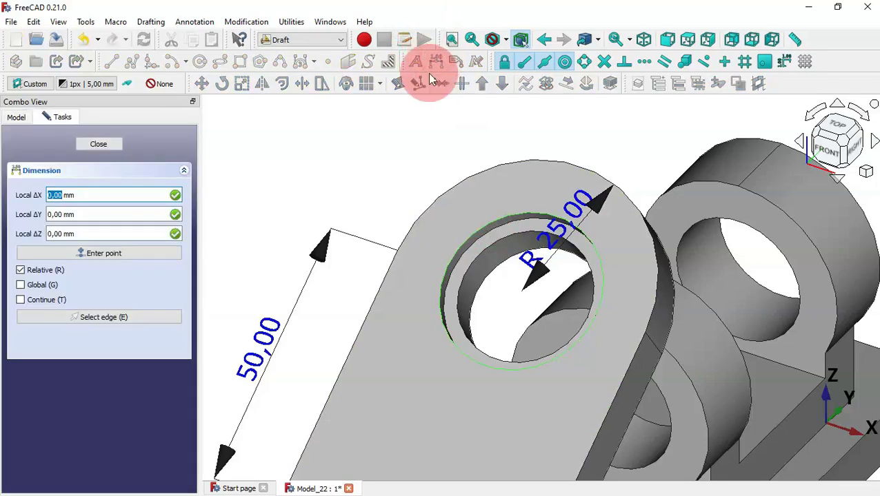
{"action": "left_click", "coordinate": [396, 153]}
{"action": "left_click", "coordinate": [518, 299]}
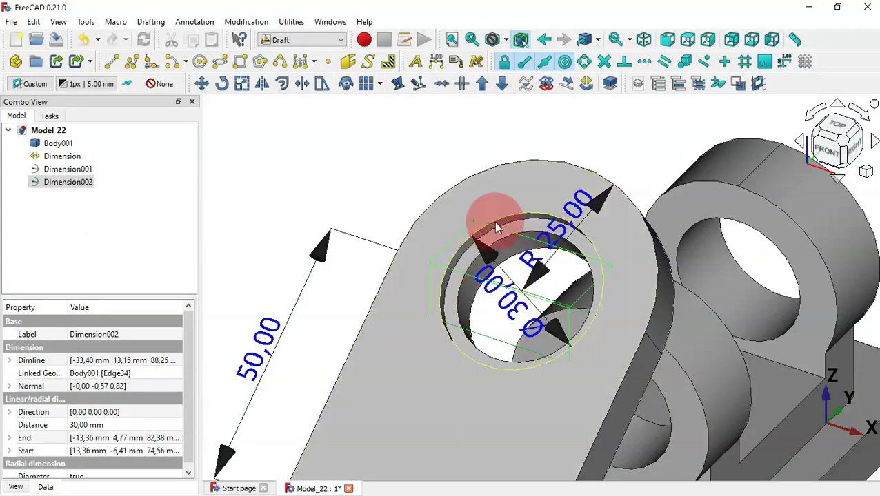
{"action": "left_click", "coordinate": [367, 198]}
Show the Draft grid and select the L-shaped side face of the base.
{"action": "scroll", "coordinate": [366, 198], "scroll_direction": "down", "scroll_amount": 5}
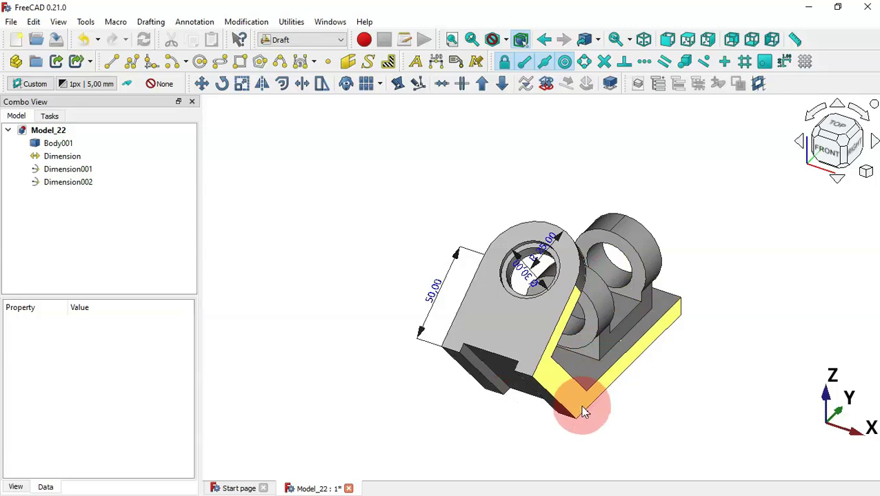
{"action": "scroll", "coordinate": [582, 412], "scroll_direction": "up", "scroll_amount": 3}
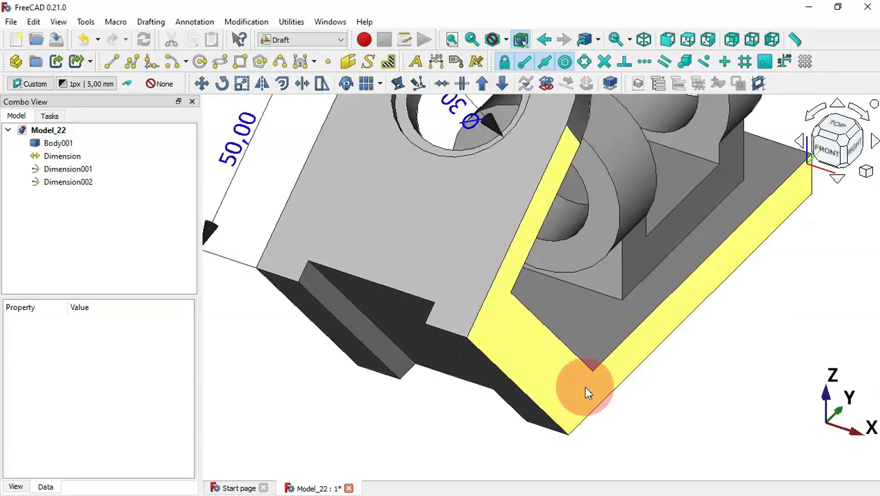
{"action": "scroll", "coordinate": [459, 432], "scroll_direction": "down", "scroll_amount": 4}
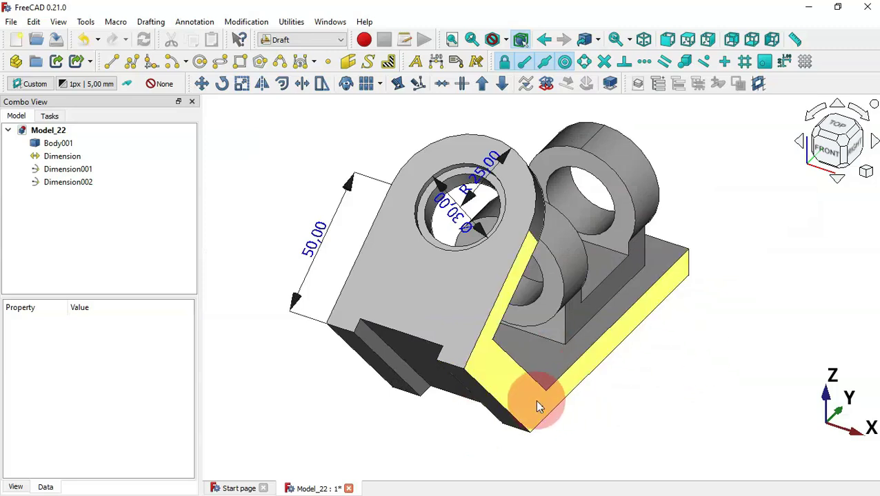
{"action": "left_click", "coordinate": [740, 215]}
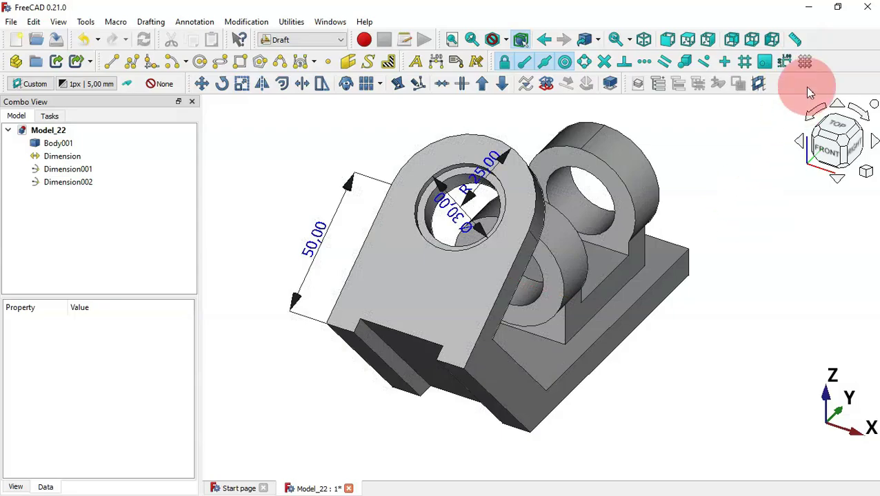
{"action": "left_click", "coordinate": [805, 61]}
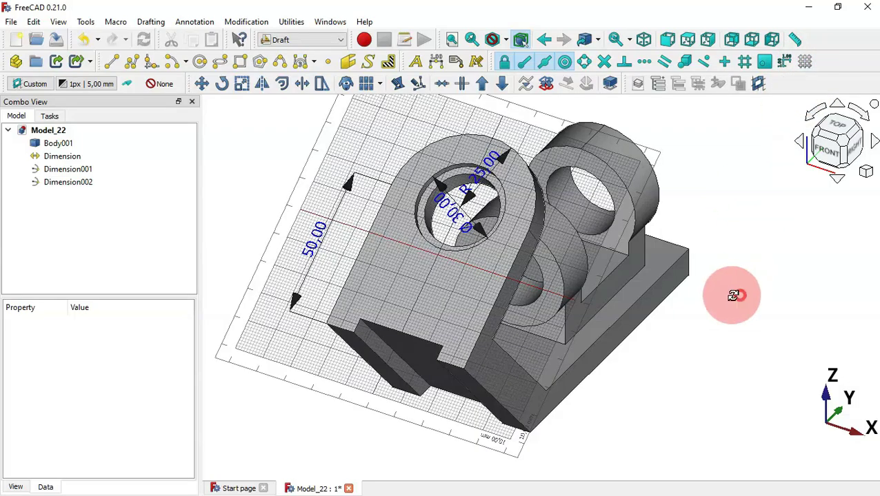
{"action": "mouse_move", "coordinate": [730, 295]}
{"action": "left_mouse_down"}
{"action": "mouse_move", "coordinate": [638, 255]}
{"action": "mouse_move", "coordinate": [727, 285]}
{"action": "mouse_move", "coordinate": [721, 295]}
{"action": "left_mouse_up"}
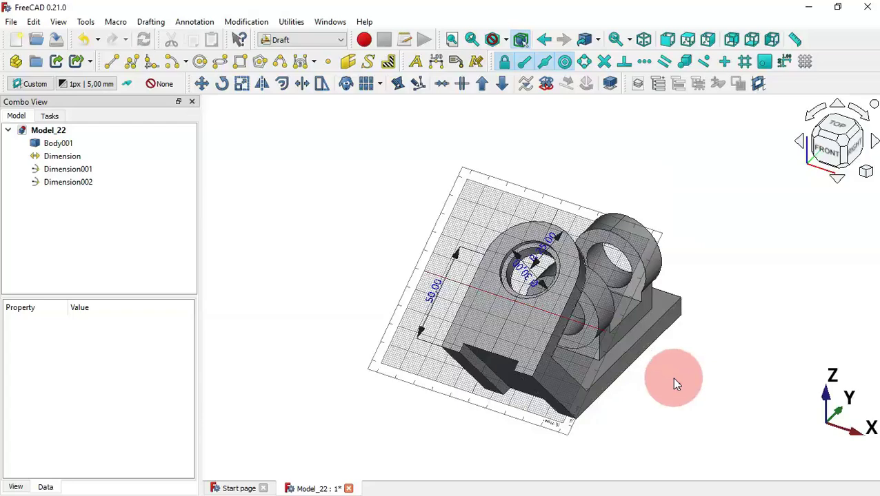
{"action": "scroll", "coordinate": [677, 386], "scroll_direction": "up", "scroll_amount": 3}
{"action": "left_click", "coordinate": [632, 352]}
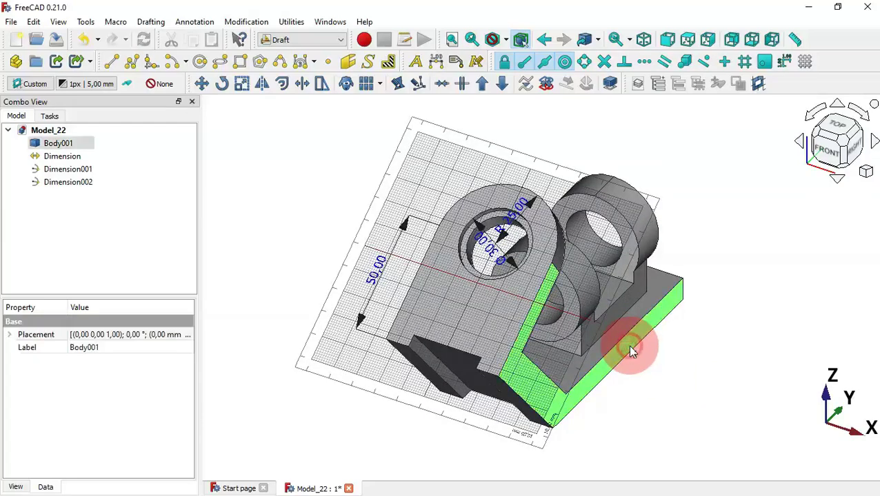
Align the working plane to the selected face, then hide the grid again.
{"action": "left_click", "coordinate": [20, 84]}
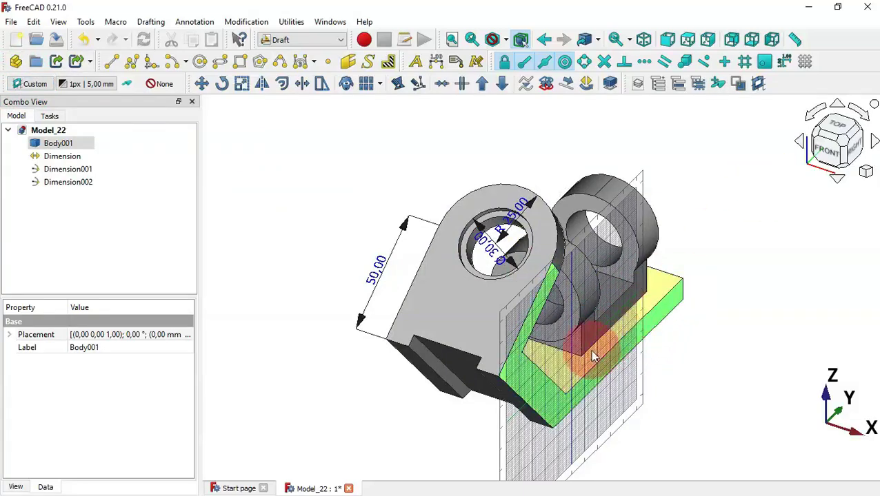
{"action": "left_click", "coordinate": [805, 61]}
{"action": "left_click", "coordinate": [651, 406]}
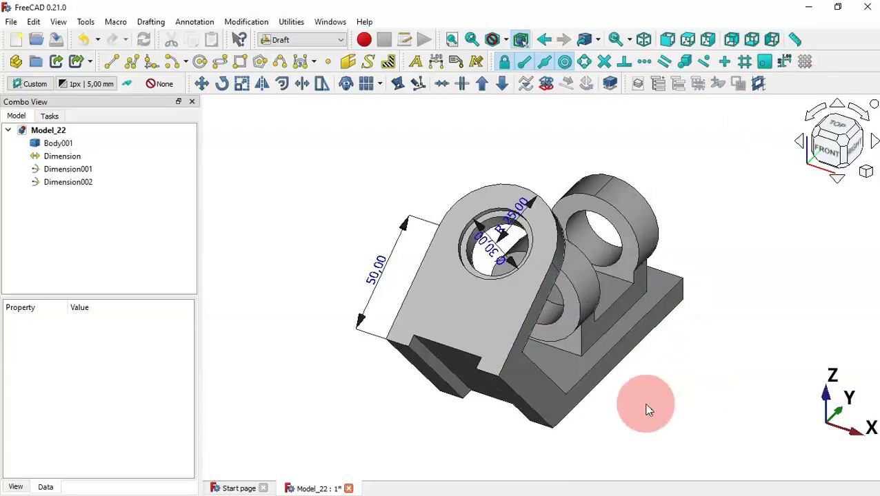
{"action": "scroll", "coordinate": [648, 410], "scroll_direction": "up", "scroll_amount": 2}
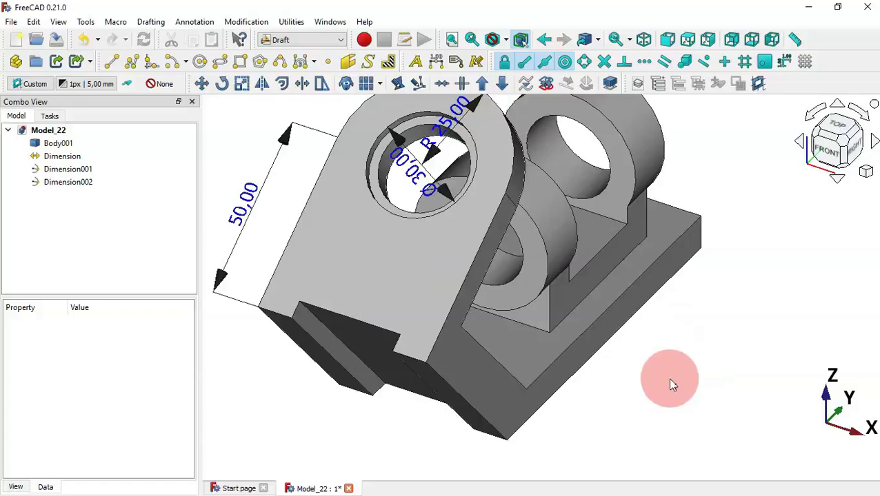
Start a Draft dimension and pick the lower edge and the base-plate edge.
{"action": "left_click", "coordinate": [439, 65]}
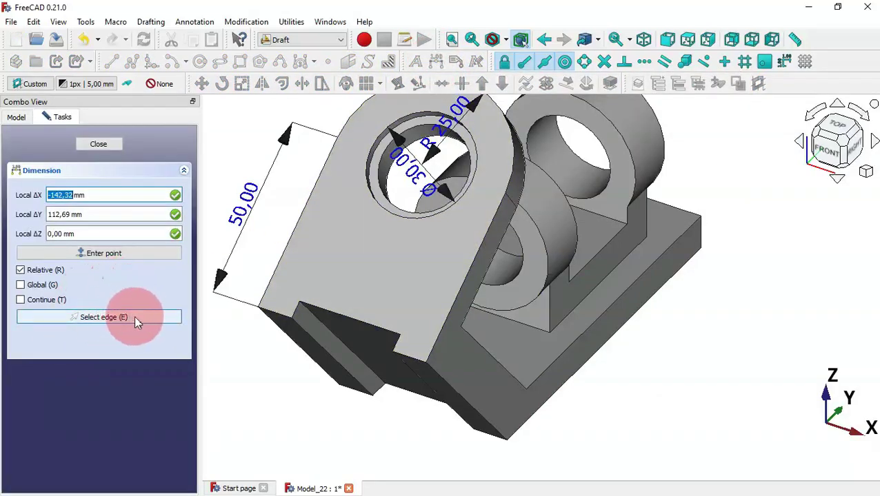
{"action": "left_click", "coordinate": [137, 318]}
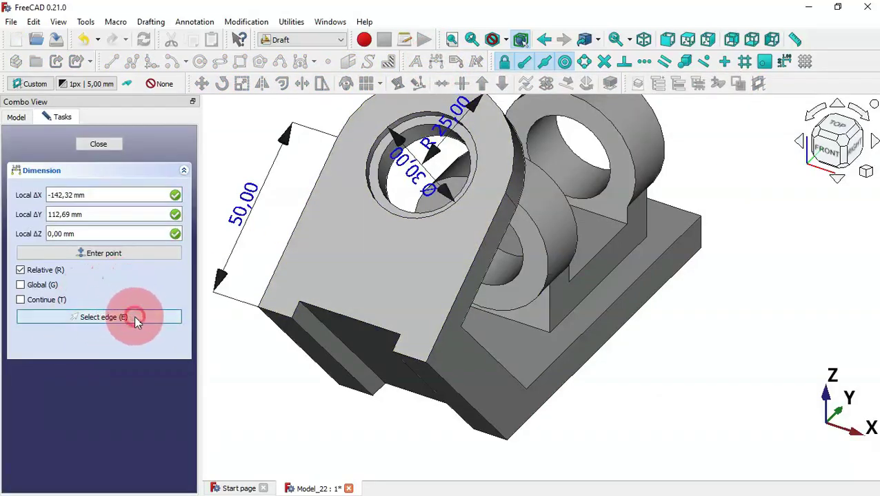
{"action": "left_click", "coordinate": [499, 434]}
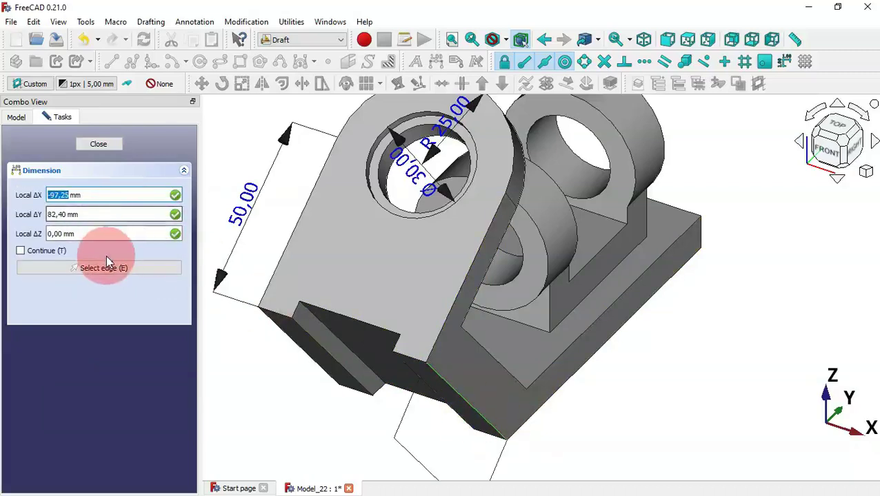
{"action": "left_click", "coordinate": [139, 268]}
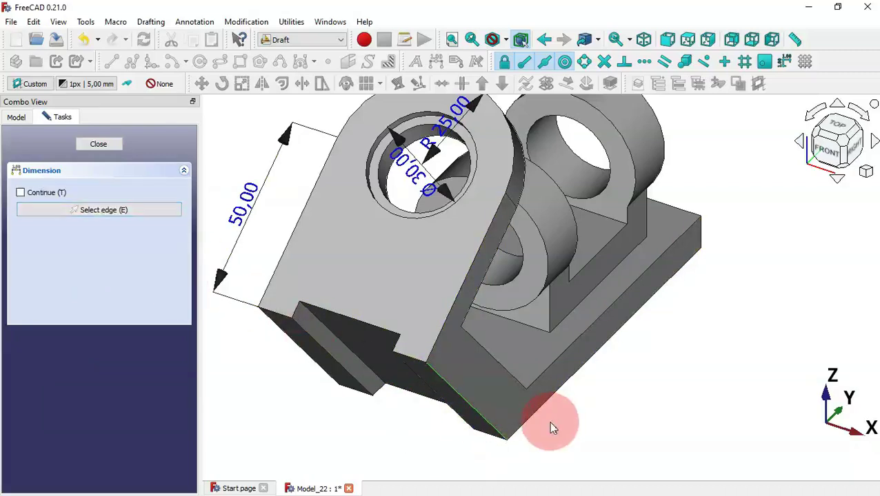
{"action": "left_click", "coordinate": [531, 415]}
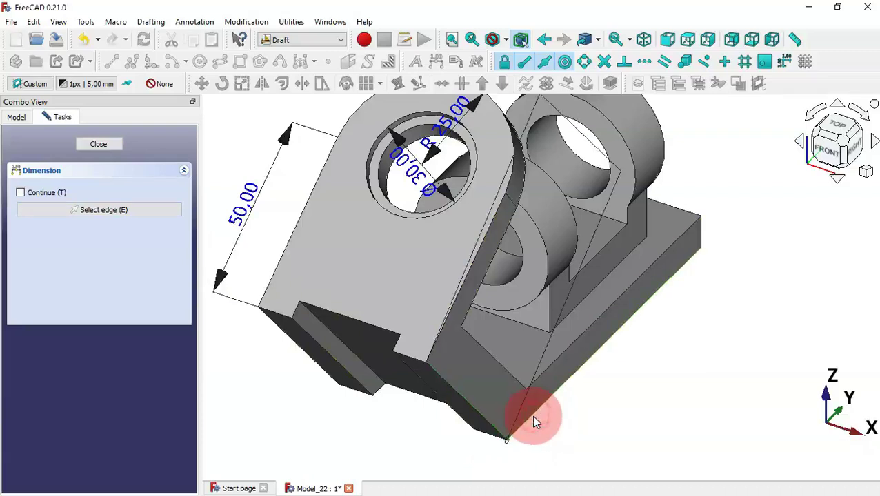
Turn off snapping and place the 130,00° angular dimension at the lower corner.
{"action": "scroll", "coordinate": [568, 282], "scroll_direction": "down", "scroll_amount": 5}
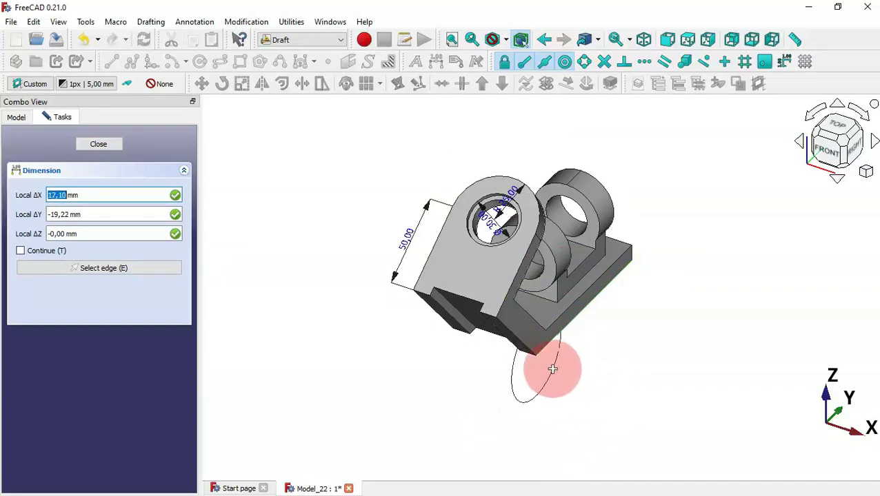
{"action": "scroll", "coordinate": [561, 366], "scroll_direction": "up", "scroll_amount": 3}
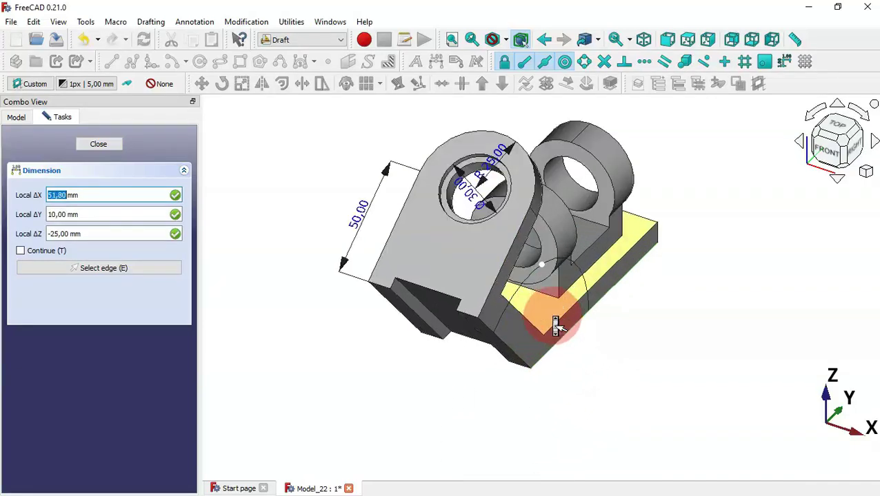
{"action": "scroll", "coordinate": [561, 362], "scroll_direction": "up", "scroll_amount": 2}
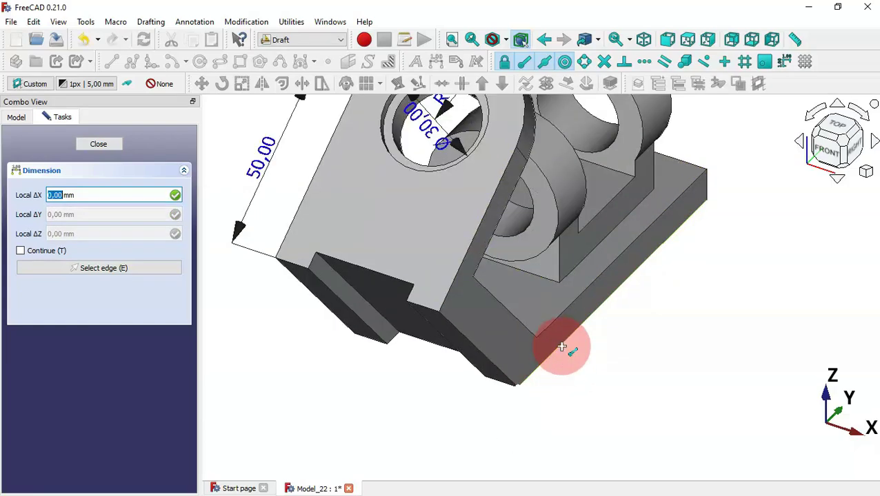
{"action": "left_click", "coordinate": [530, 362]}
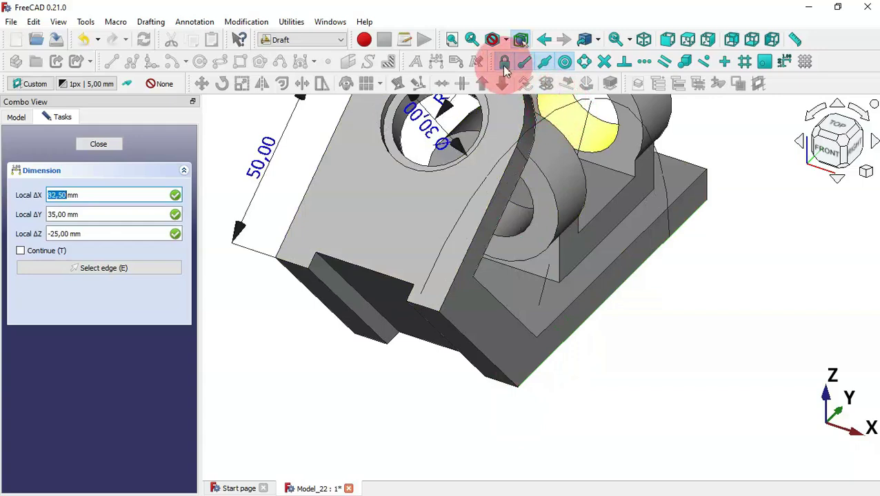
{"action": "left_click", "coordinate": [565, 63]}
{"action": "left_click", "coordinate": [504, 63]}
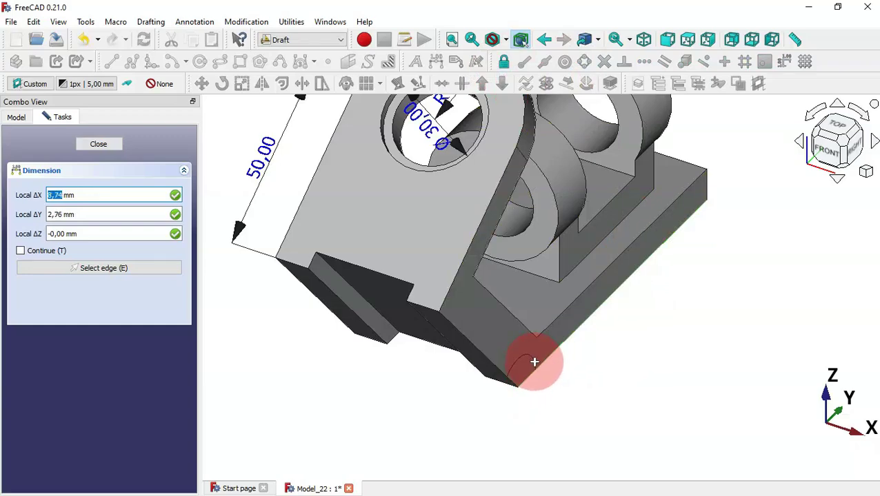
{"action": "left_click", "coordinate": [534, 361]}
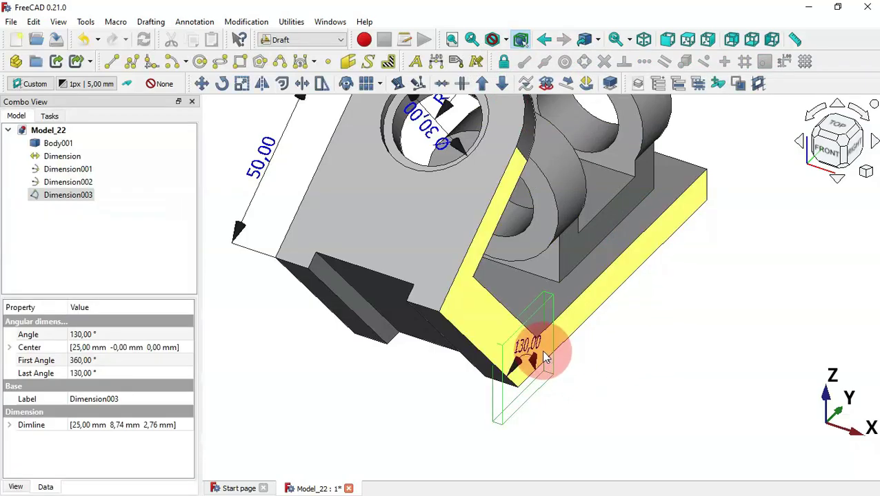
{"action": "scroll", "coordinate": [544, 357], "scroll_direction": "up", "scroll_amount": 3}
Deselect, zoom out and orbit Body001 to check the 50,00, R25,00, Ø30,00 and 130,00° dimensions.
{"action": "left_click", "coordinate": [622, 355]}
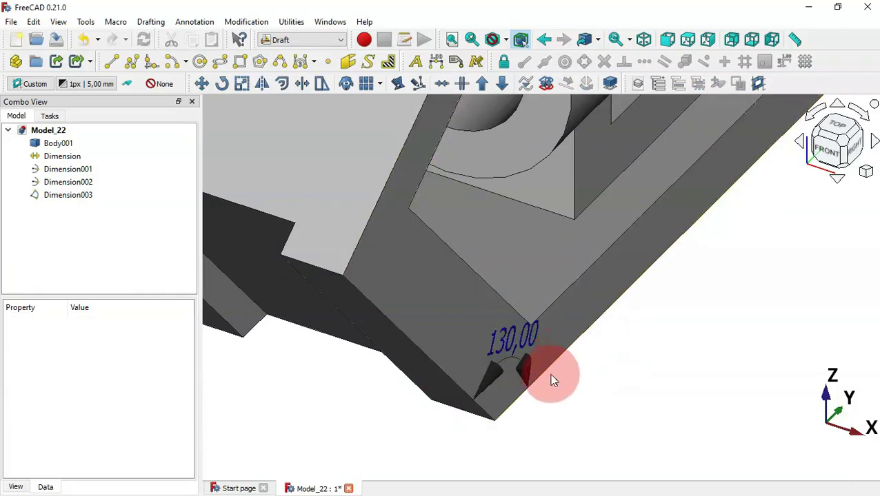
{"action": "scroll", "coordinate": [553, 376], "scroll_direction": "down", "scroll_amount": 2}
{"action": "scroll", "coordinate": [579, 390], "scroll_direction": "down", "scroll_amount": 3}
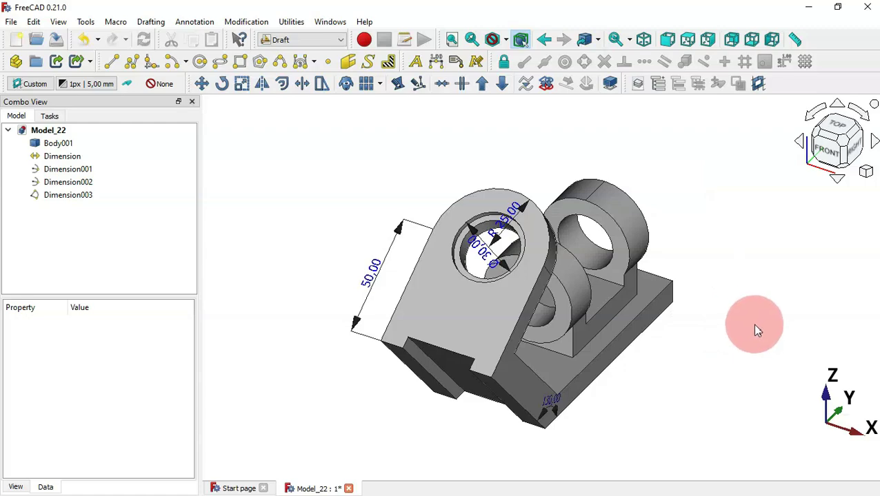
{"action": "middle_click_drag", "start_coordinate": [758, 328], "coordinate": [703, 324]}
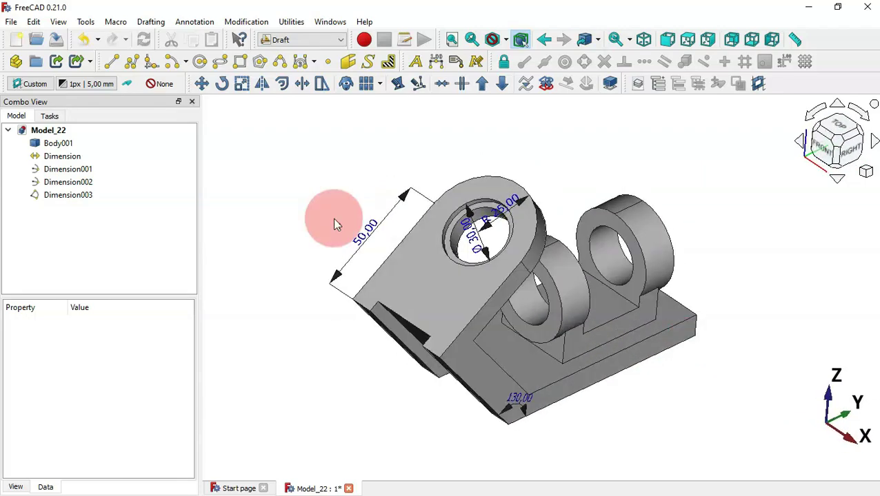
{"action": "middle_click_drag", "start_coordinate": [314, 218], "coordinate": [342, 232]}
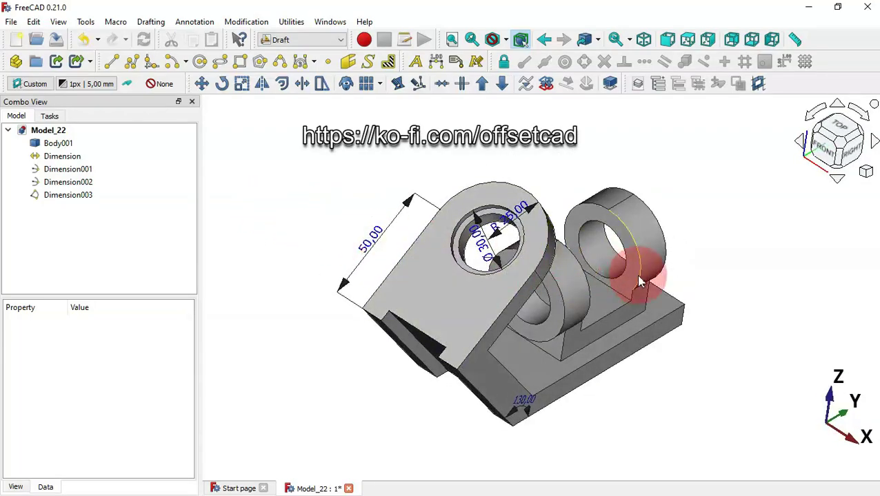
{"action": "middle_click_drag", "start_coordinate": [638, 277], "coordinate": [575, 250]}
{"action": "middle_click_drag", "start_coordinate": [691, 389], "coordinate": [740, 388]}
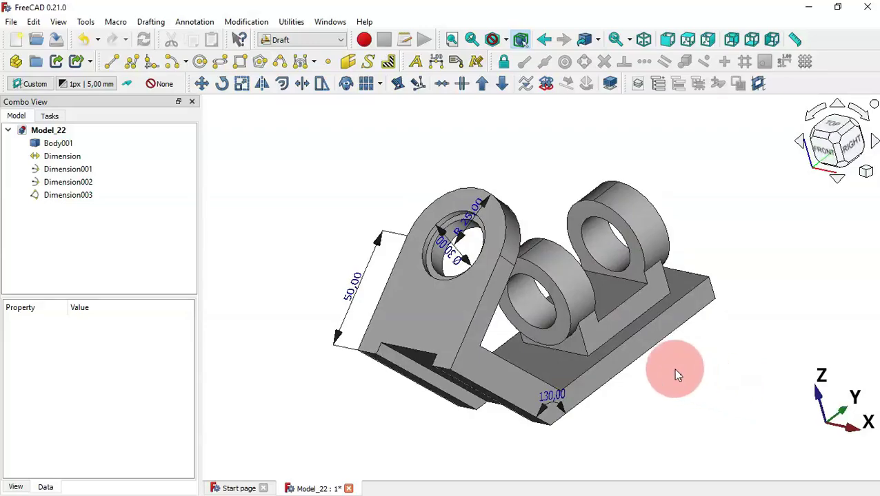